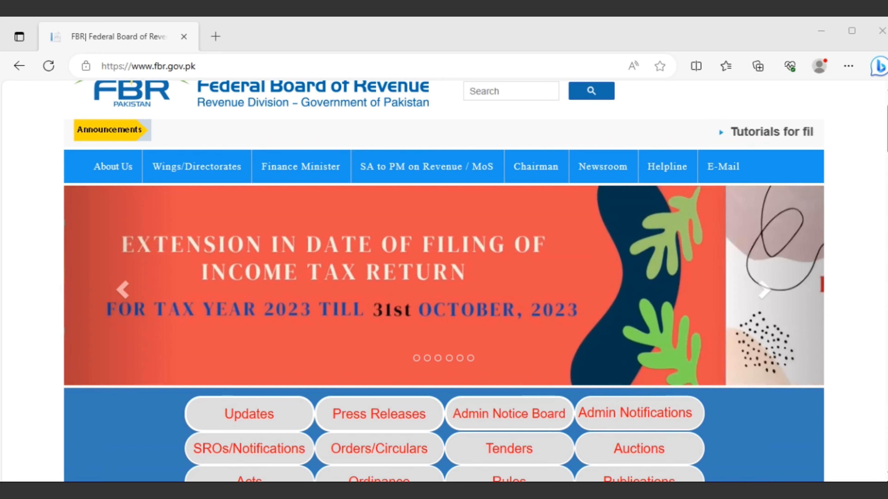
Scroll the FBR home page and follow the Income Tax (IRIS) link under Online Services.
{"action": "scroll", "coordinate": [634, 383], "scroll_direction": "down", "scroll_amount": 3}
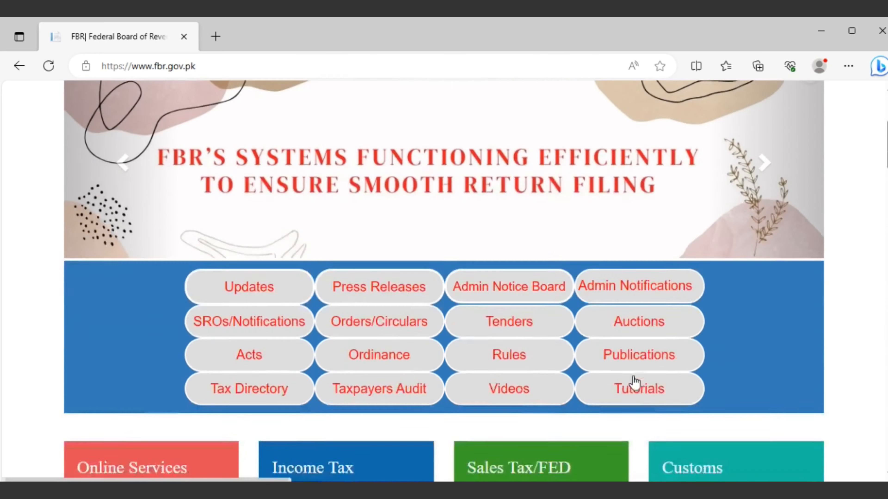
{"action": "scroll", "coordinate": [634, 382], "scroll_direction": "down", "scroll_amount": 4}
{"action": "left_click", "coordinate": [193, 341]}
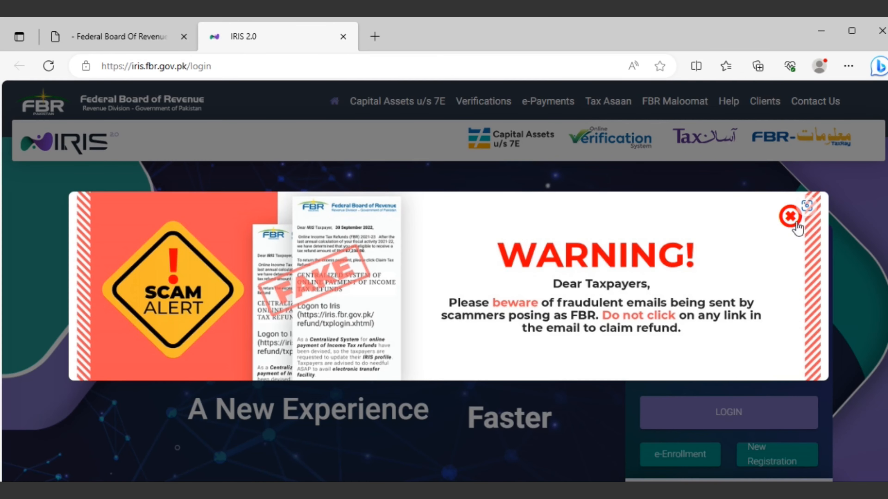
Dismiss the scam warning, visit the Registration No. and Password fields, and switch to the logged-in IRIS window.
{"action": "left_click", "coordinate": [791, 217]}
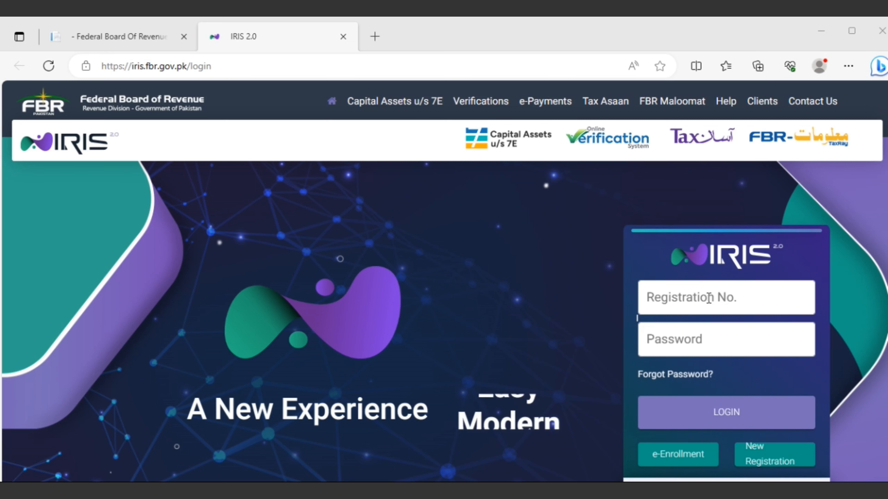
{"action": "left_click", "coordinate": [708, 298]}
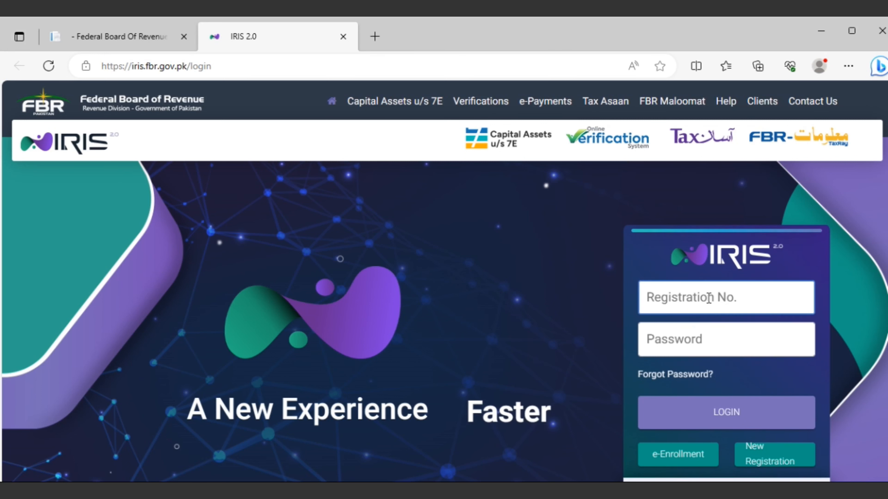
{"action": "left_click", "coordinate": [690, 337]}
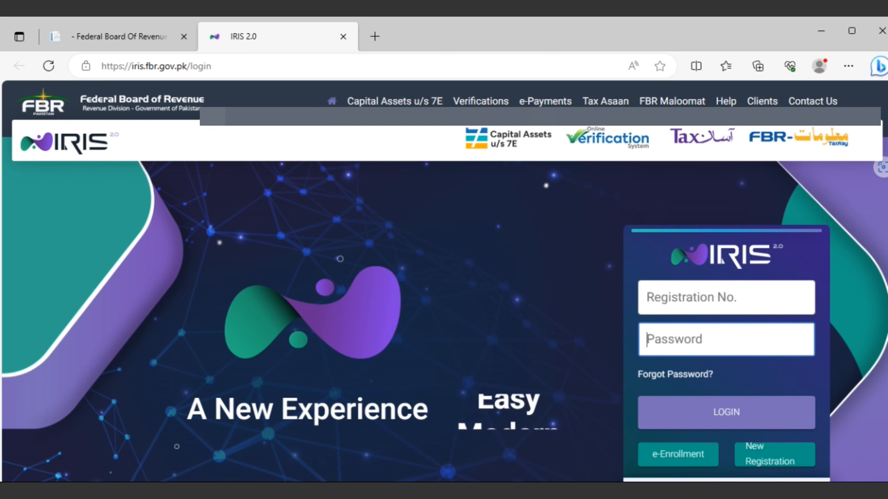
{"action": "left_click", "coordinate": [238, 491]}
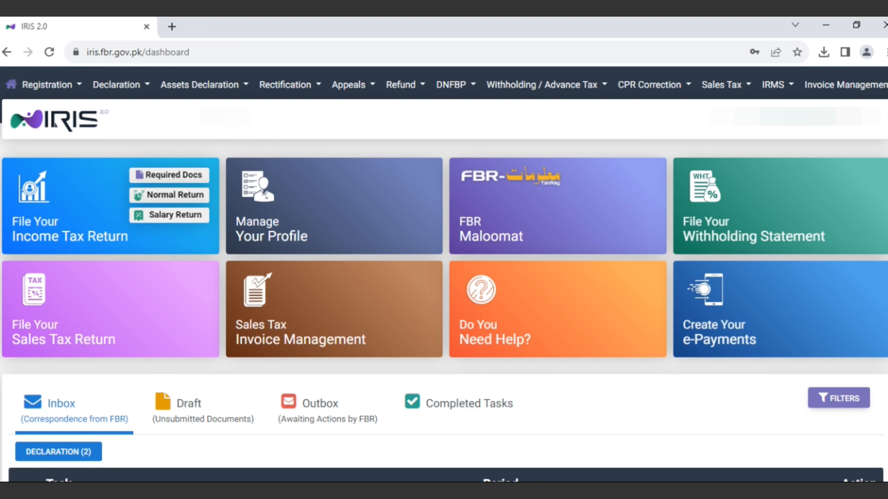
Choose Declaration > Returns / Statements (Original) > Salary Return for Individuals - Classic View.
{"action": "left_click", "coordinate": [145, 92]}
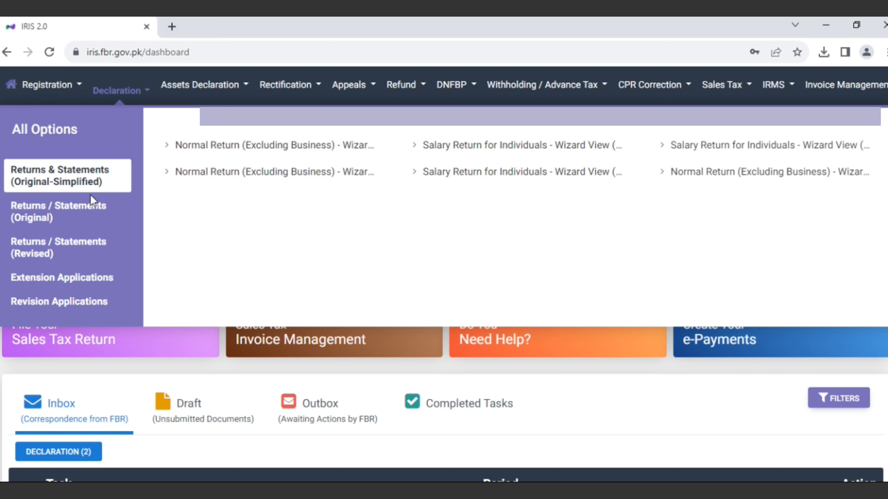
{"action": "left_click", "coordinate": [83, 215]}
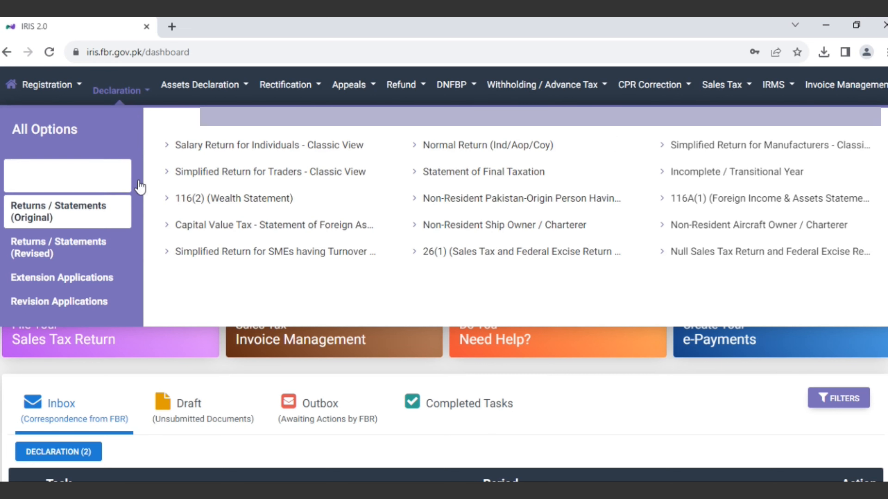
{"action": "left_click", "coordinate": [237, 147]}
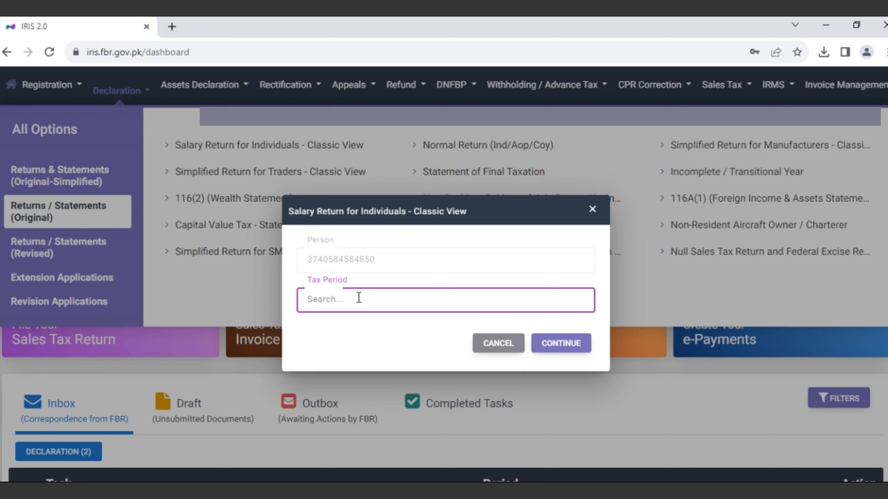
Try tax period 01-JUL-2021 - 30-JUN-2022, then close the prompt after the 'Unknown exception occurred' error.
{"action": "type", "text": "2022"}
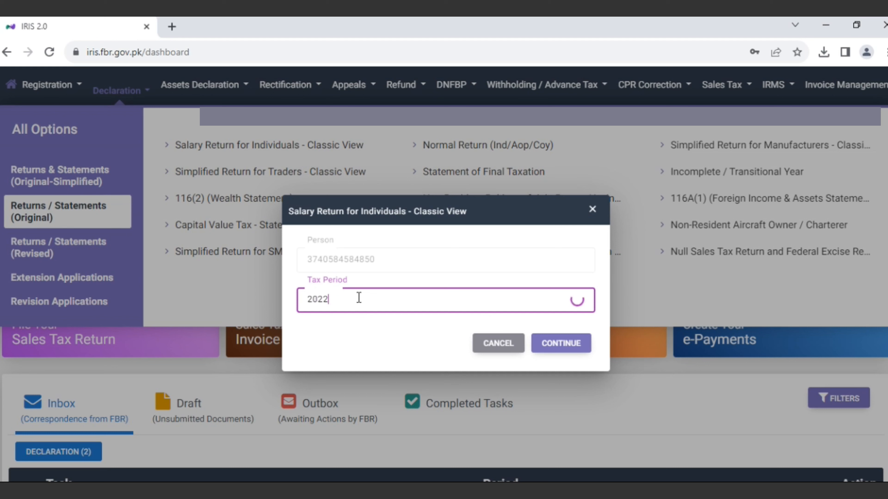
{"action": "left_click", "coordinate": [563, 351]}
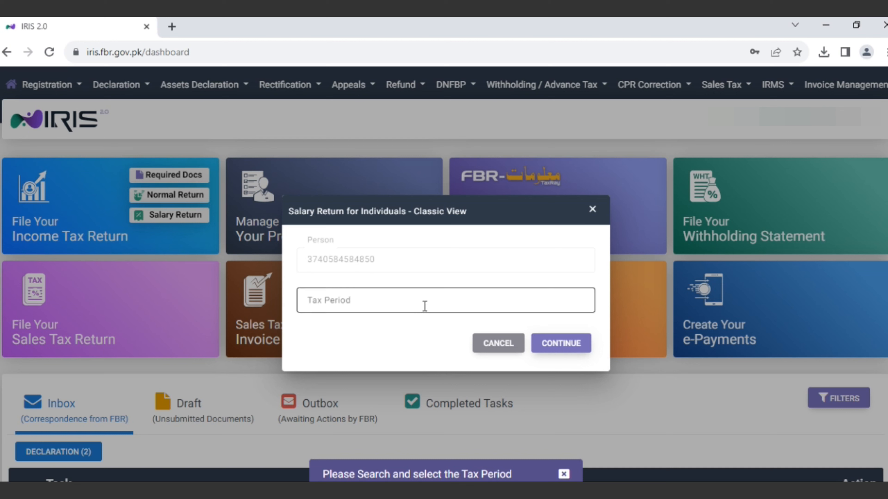
{"action": "left_click", "coordinate": [440, 303]}
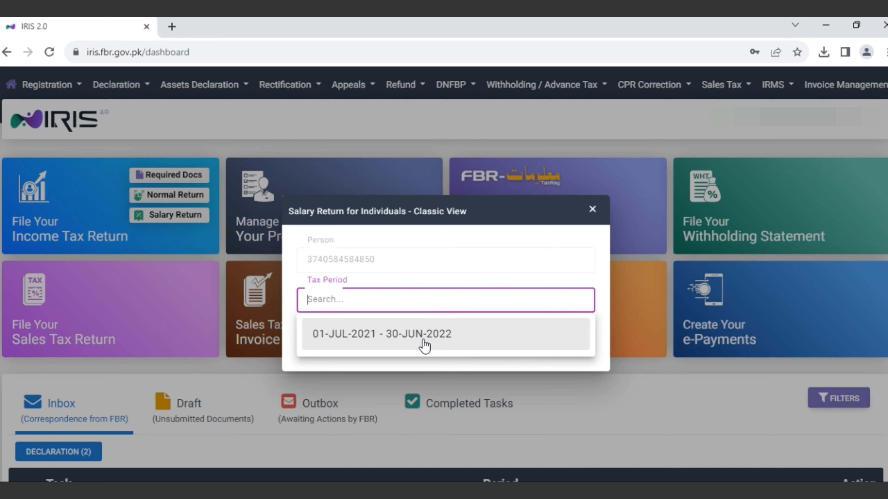
{"action": "left_click", "coordinate": [413, 345]}
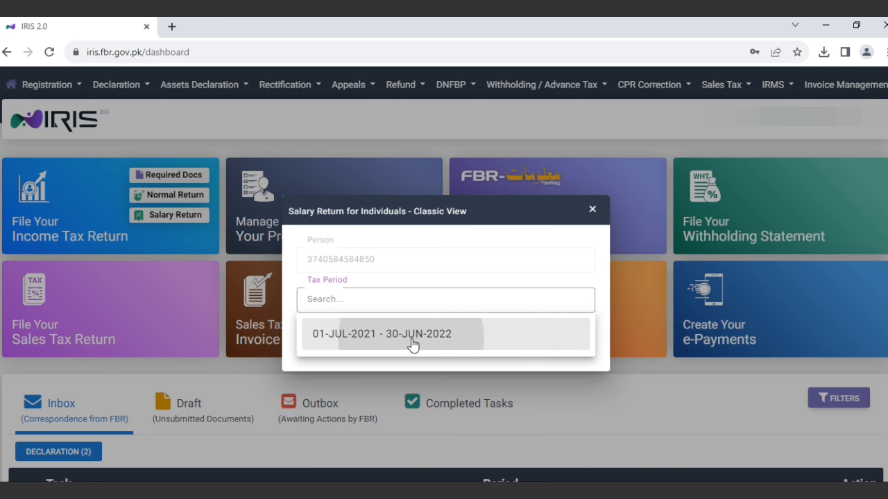
{"action": "left_click", "coordinate": [564, 344]}
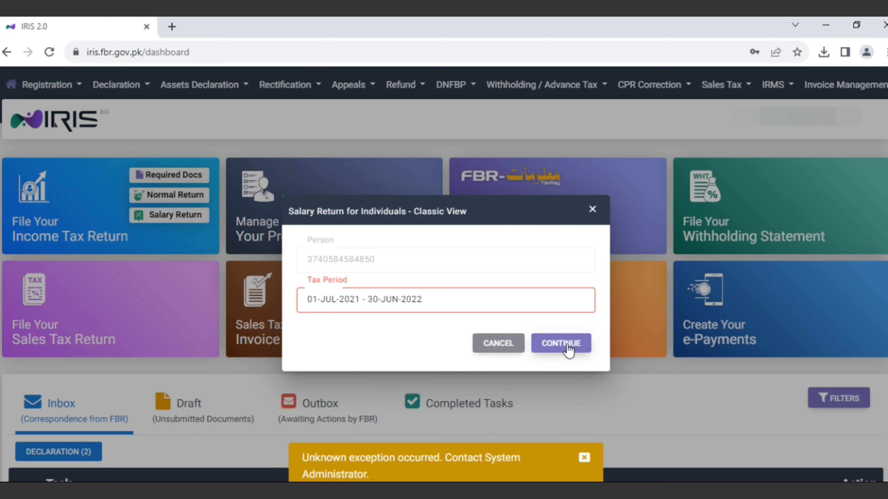
{"action": "left_click", "coordinate": [592, 210]}
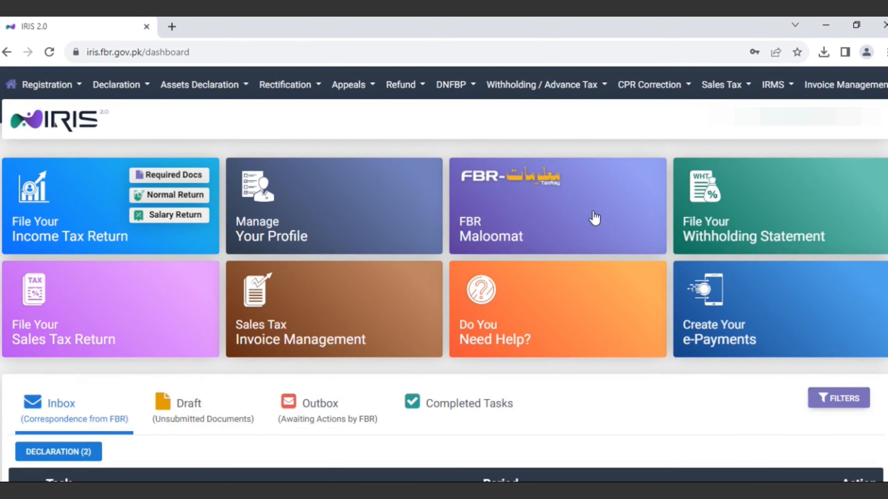
Check Drafts, then reopen the Classic View salary return for tax period 01-JUL-2021 - 30-JUN-2022.
{"action": "left_click", "coordinate": [191, 414]}
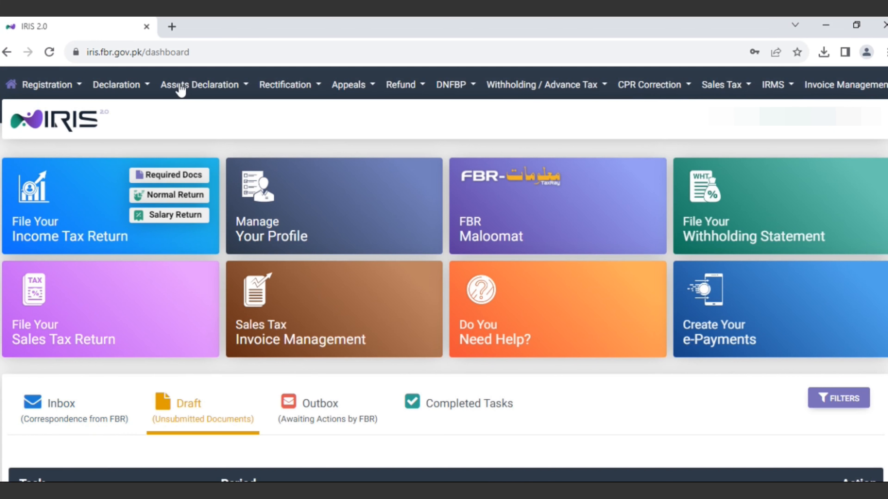
{"action": "left_click", "coordinate": [129, 89]}
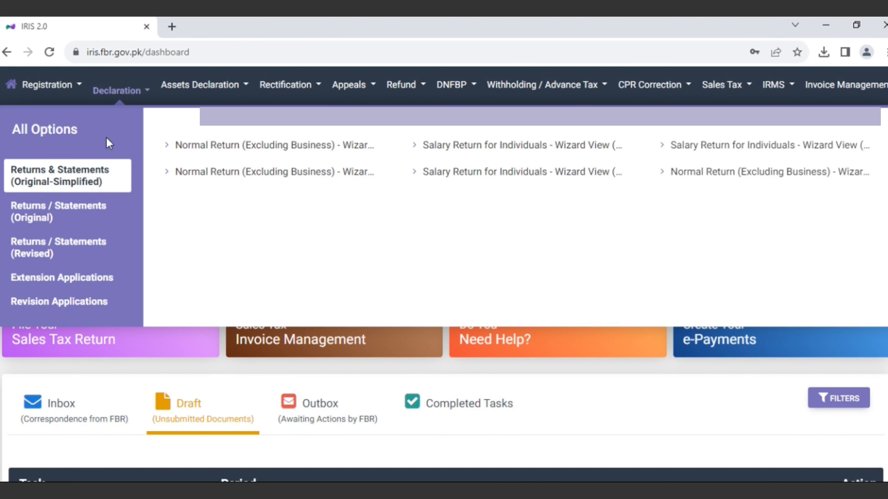
{"action": "left_click", "coordinate": [117, 214]}
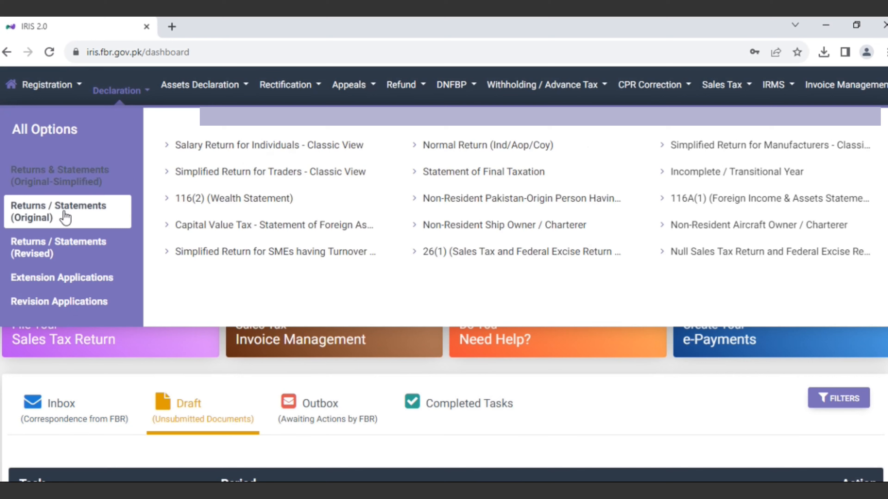
{"action": "left_click", "coordinate": [256, 147]}
{"action": "type", "text": "2022"}
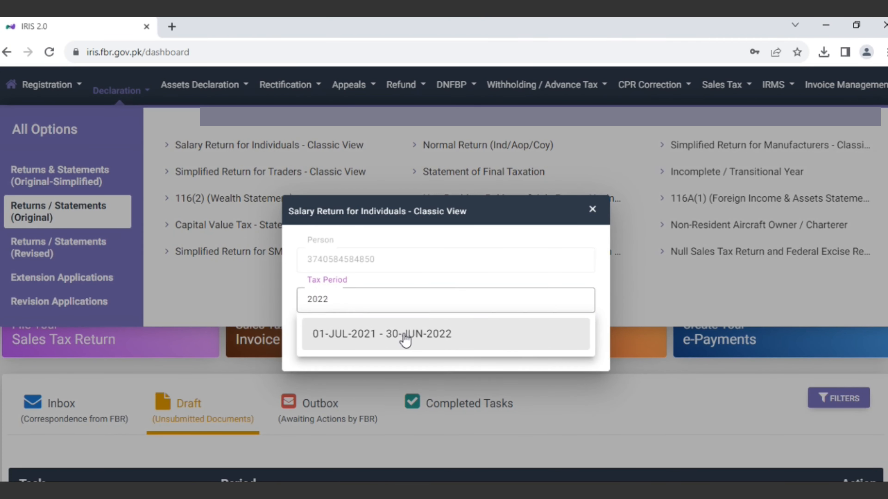
{"action": "left_click", "coordinate": [403, 336]}
{"action": "left_click", "coordinate": [559, 344]}
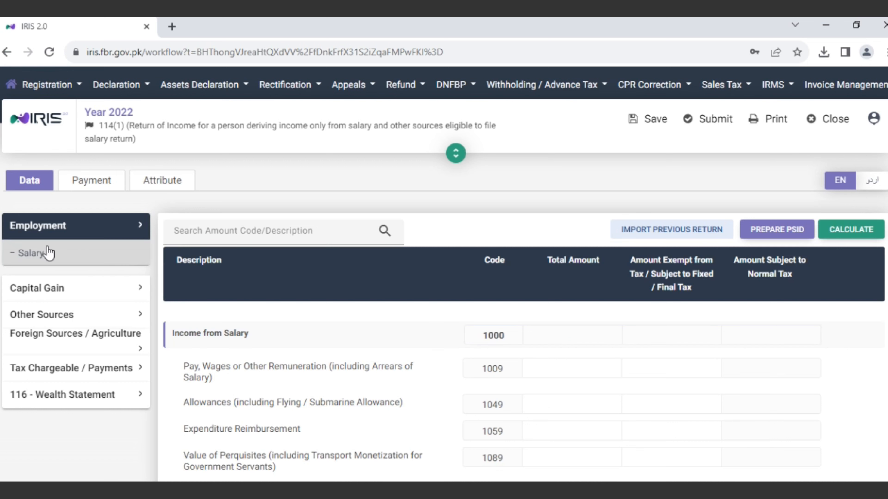
{"action": "left_click", "coordinate": [30, 261]}
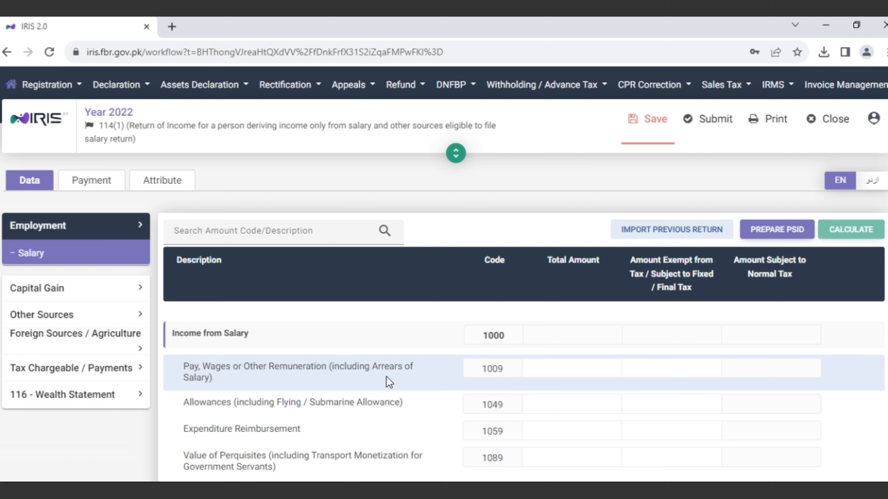
{"action": "left_click", "coordinate": [566, 365]}
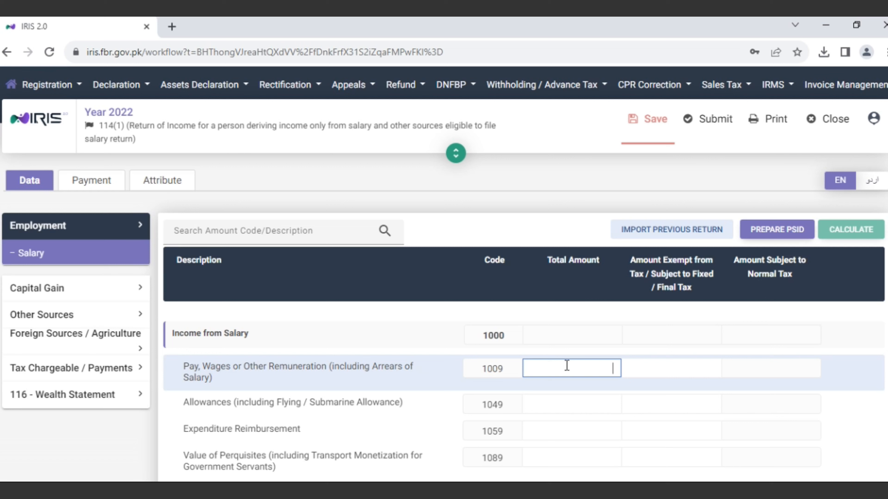
{"action": "type", "text": "4"}
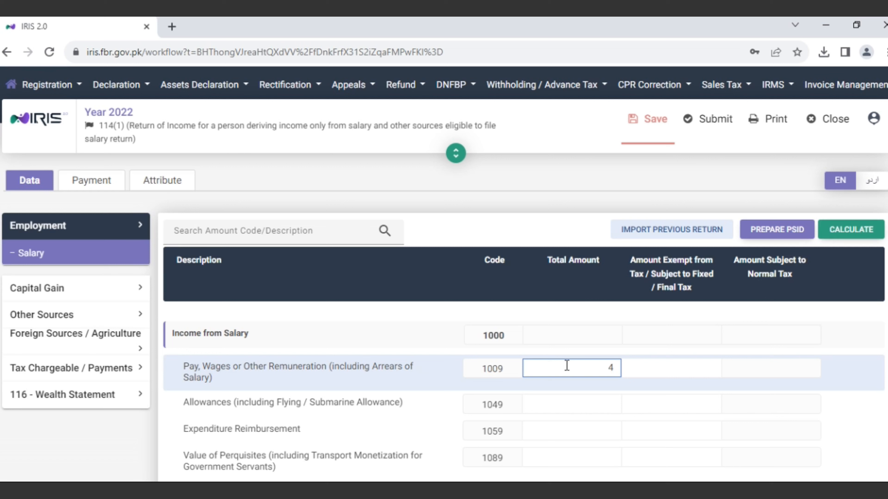
{"action": "type", "text": "22,239"}
{"action": "left_click", "coordinate": [743, 339]}
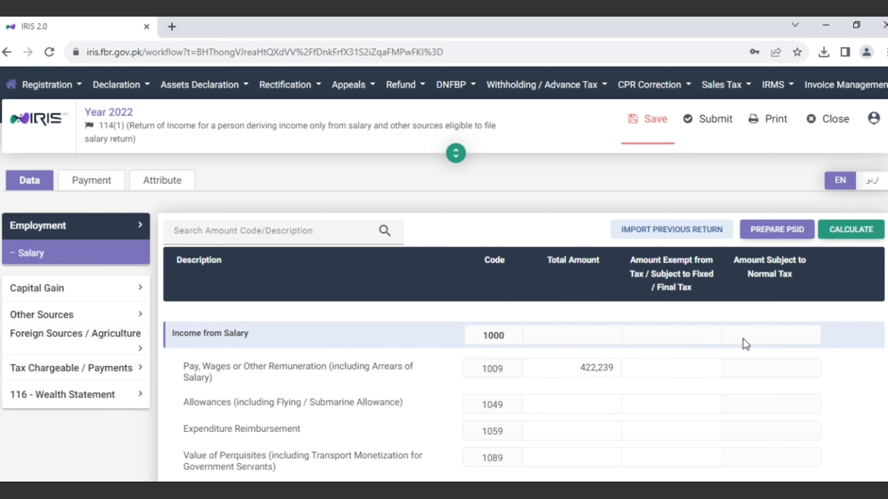
{"action": "left_click", "coordinate": [852, 235]}
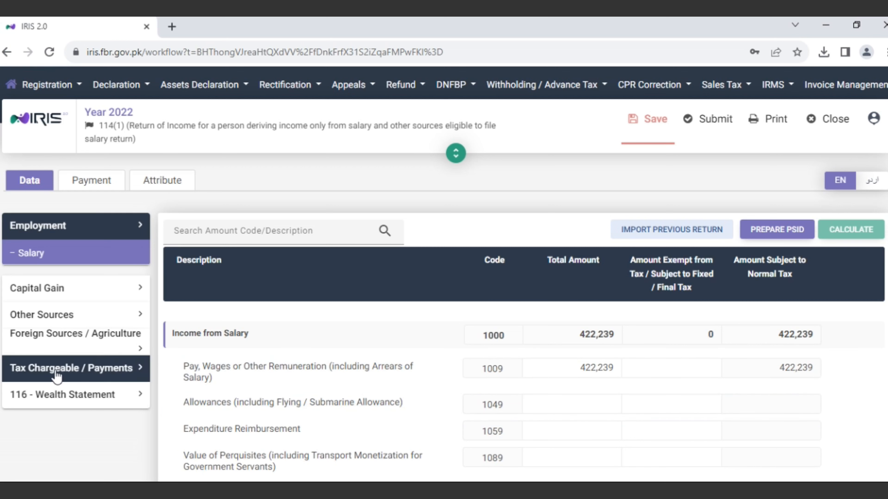
Expand Tax Chargeable / Payments and open the Adjustable Tax schedule.
{"action": "left_click", "coordinate": [69, 369]}
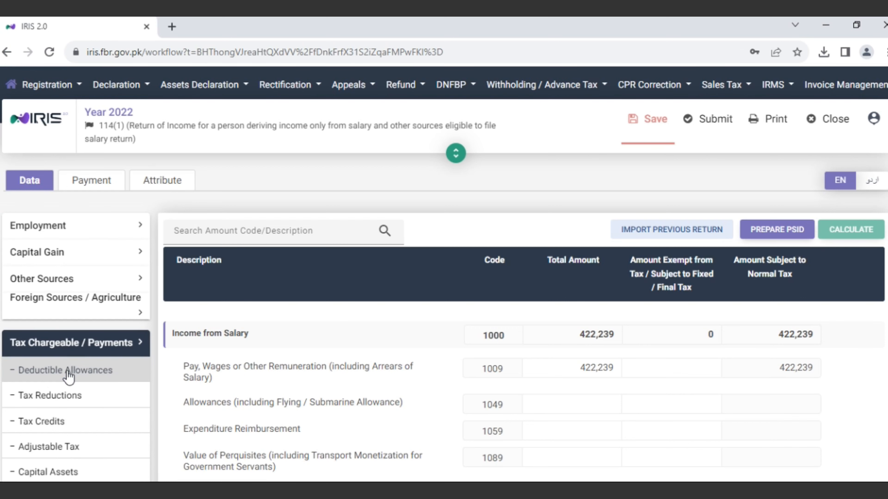
{"action": "scroll", "coordinate": [69, 374], "scroll_direction": "down", "scroll_amount": 4}
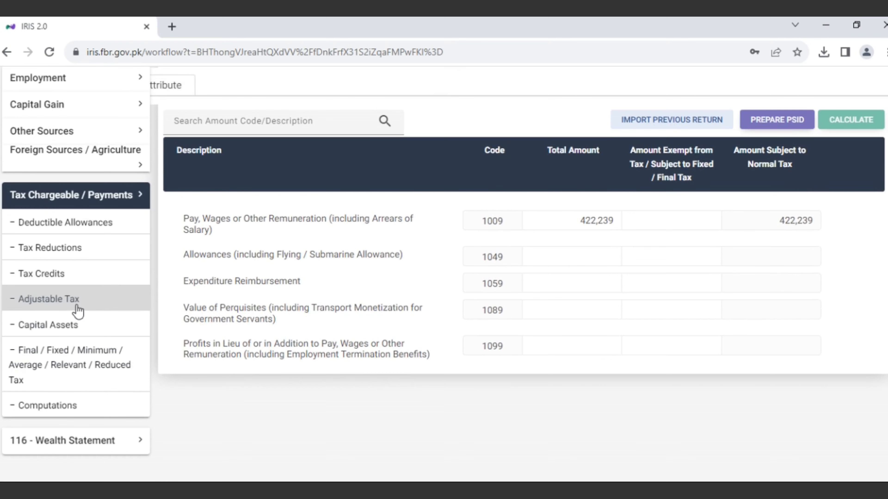
{"action": "left_click", "coordinate": [63, 300]}
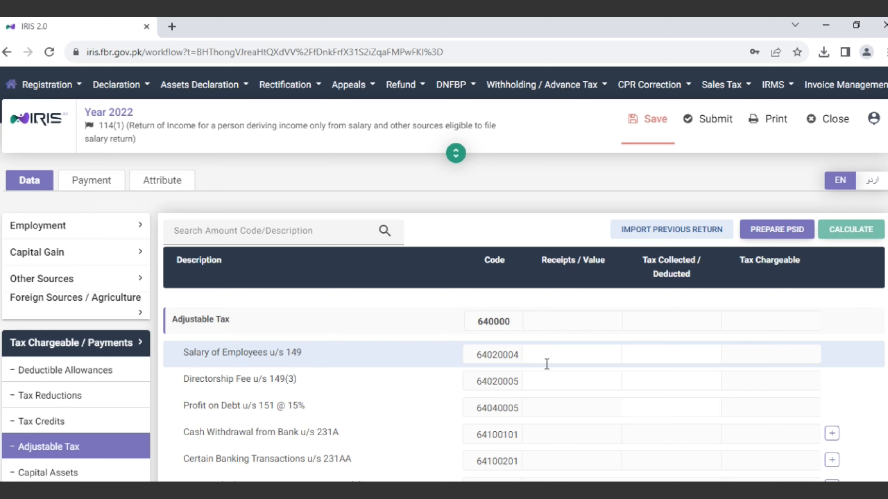
Enter 422,239 receipts and 2,444 tax deducted for Salary of Employees u/s 149, then recalculate.
{"action": "left_click", "coordinate": [578, 357]}
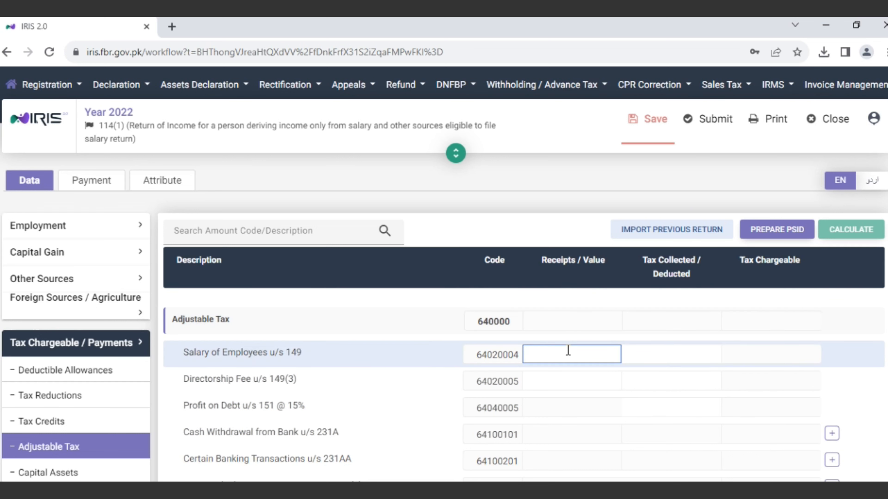
{"action": "type", "text": "42"}
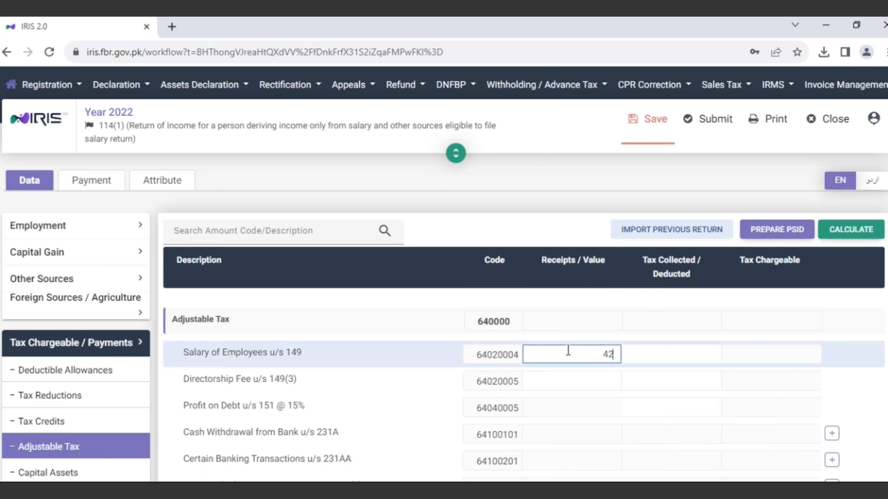
{"action": "type", "text": "2,239"}
{"action": "left_click", "coordinate": [656, 354]}
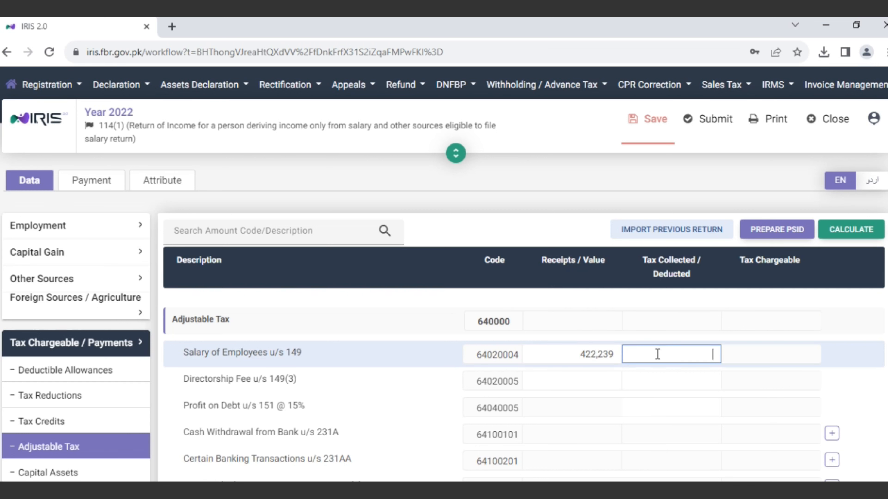
{"action": "type", "text": "2,444"}
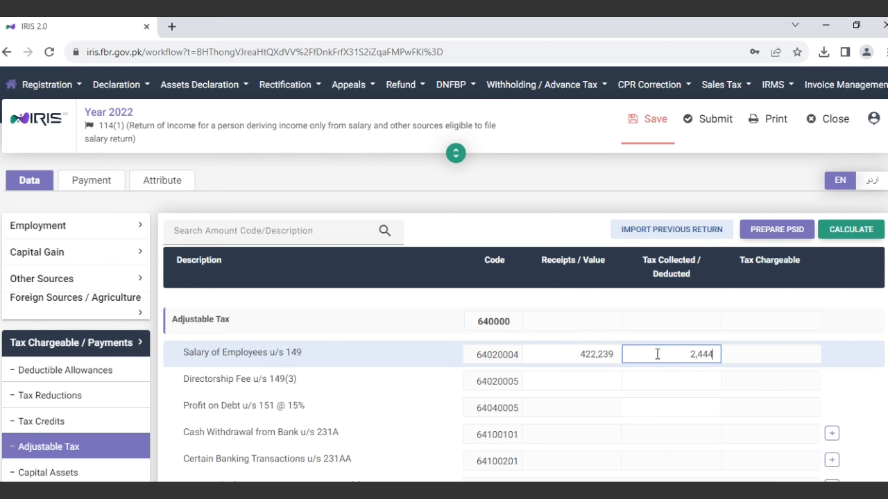
{"action": "left_click", "coordinate": [839, 323]}
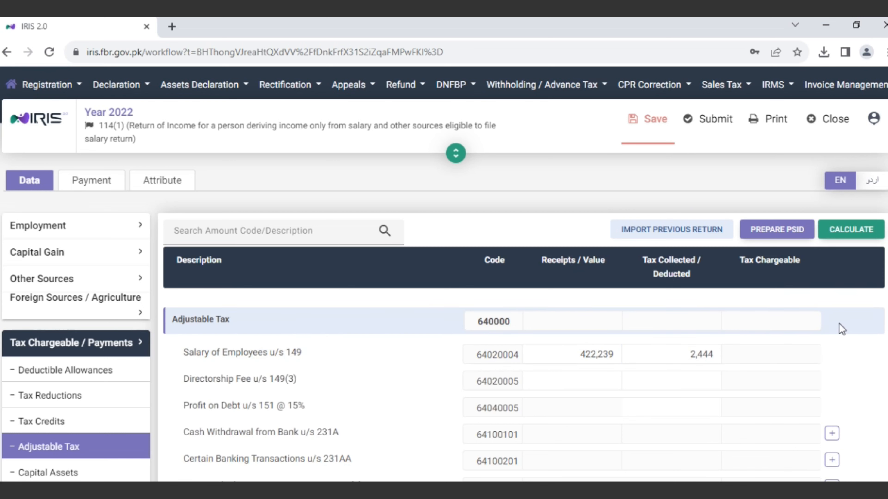
{"action": "left_click", "coordinate": [846, 231]}
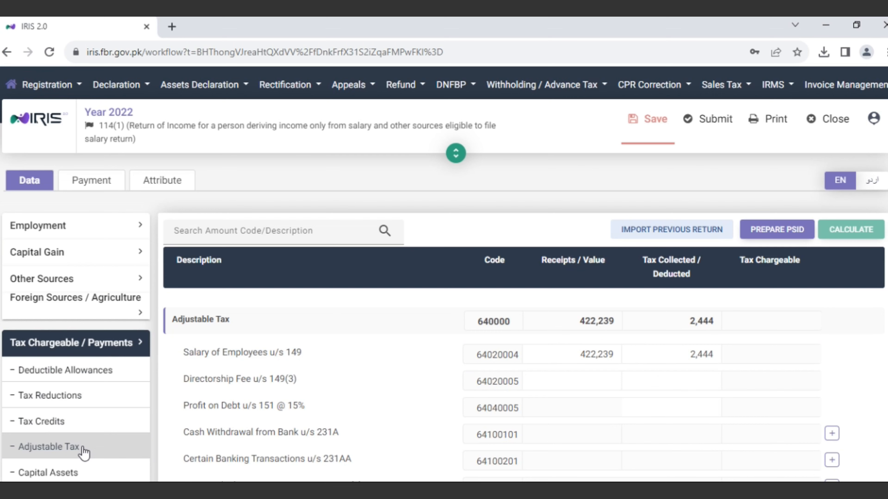
{"action": "scroll", "coordinate": [84, 453], "scroll_direction": "down", "scroll_amount": 5}
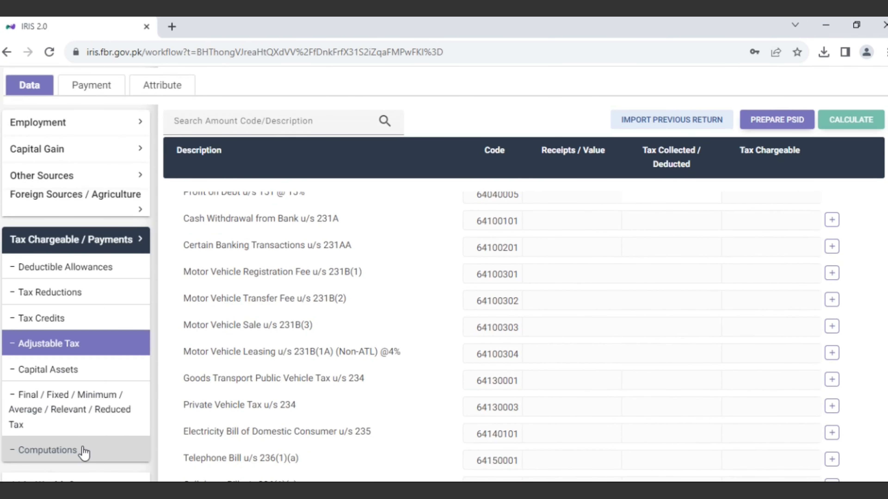
Open Computations and review Withholding and Refundable Income Tax, both 2,444.
{"action": "left_click", "coordinate": [63, 451]}
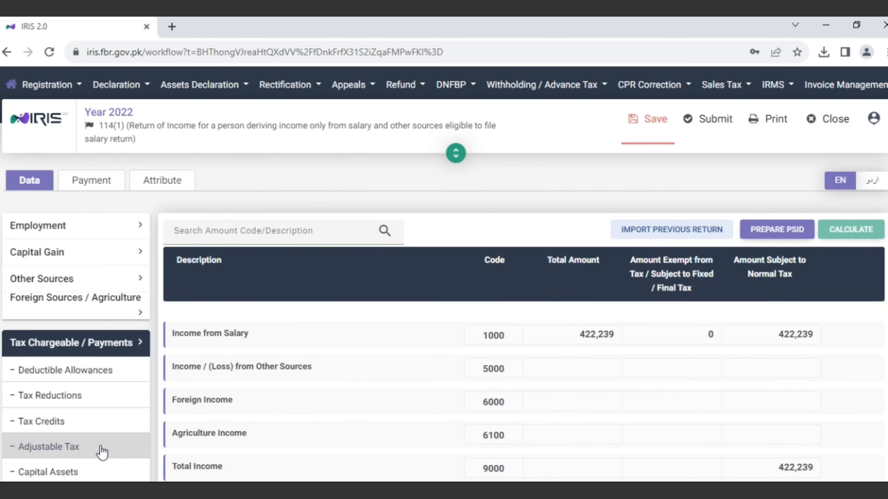
{"action": "scroll", "coordinate": [99, 451], "scroll_direction": "down", "scroll_amount": 5}
{"action": "scroll", "coordinate": [88, 451], "scroll_direction": "up", "scroll_amount": 5}
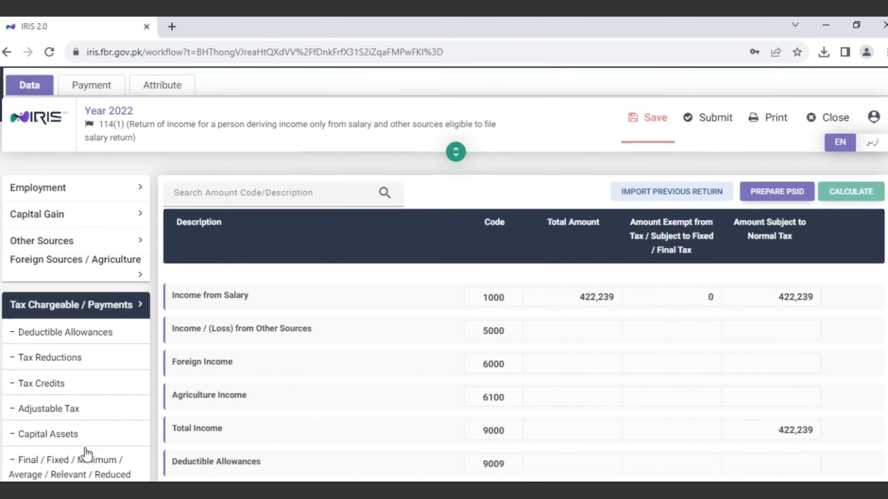
{"action": "scroll", "coordinate": [478, 401], "scroll_direction": "down", "scroll_amount": 5}
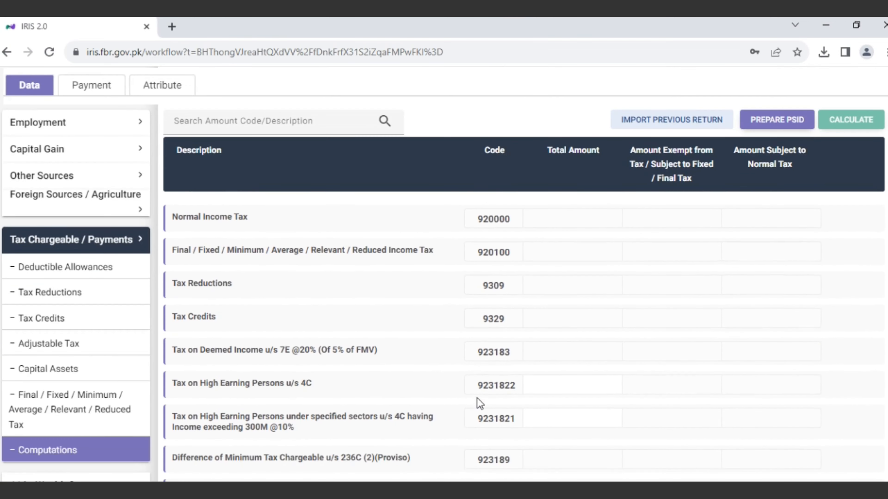
{"action": "scroll", "coordinate": [477, 397], "scroll_direction": "down", "scroll_amount": 4}
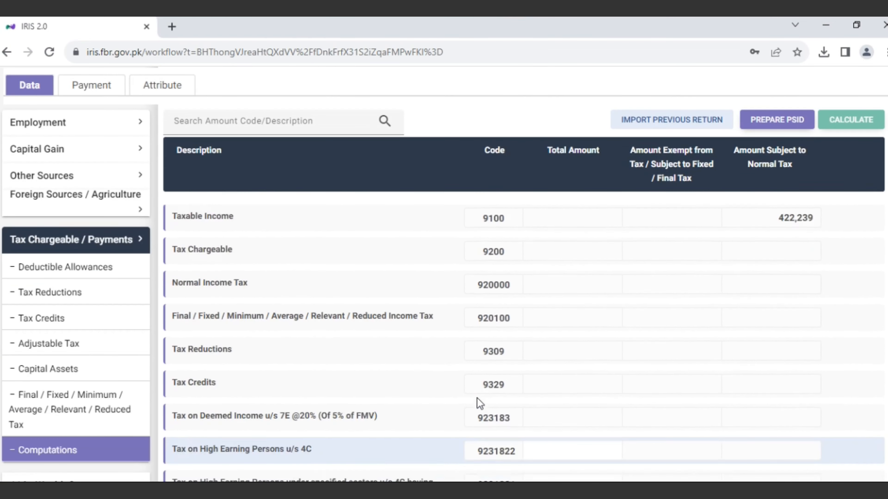
{"action": "scroll", "coordinate": [476, 397], "scroll_direction": "down", "scroll_amount": 5}
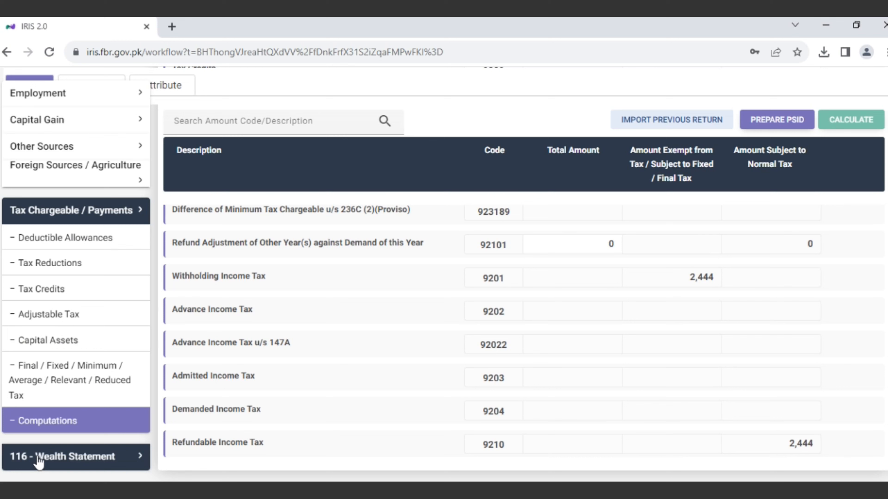
In the wealth statement's Personal Expenses schedule, enter 108,000 under Other Personal / Household Expenses (7087) and recalculate.
{"action": "left_click", "coordinate": [70, 461]}
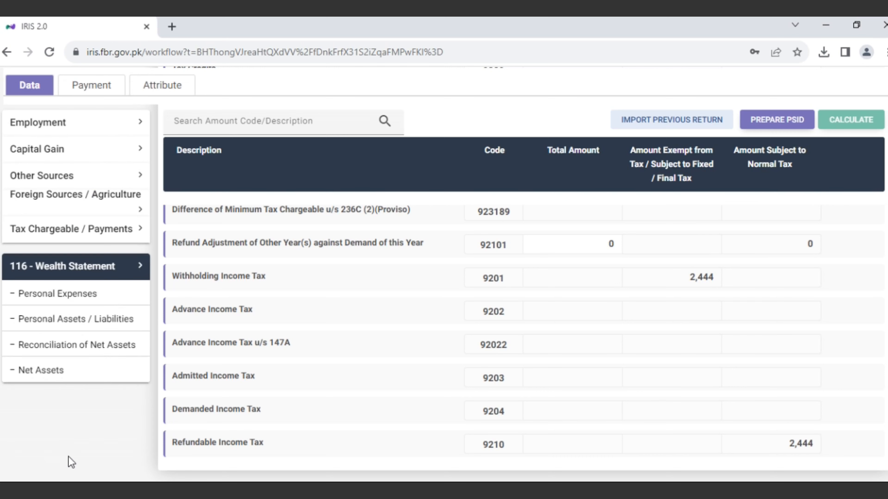
{"action": "left_click", "coordinate": [63, 299]}
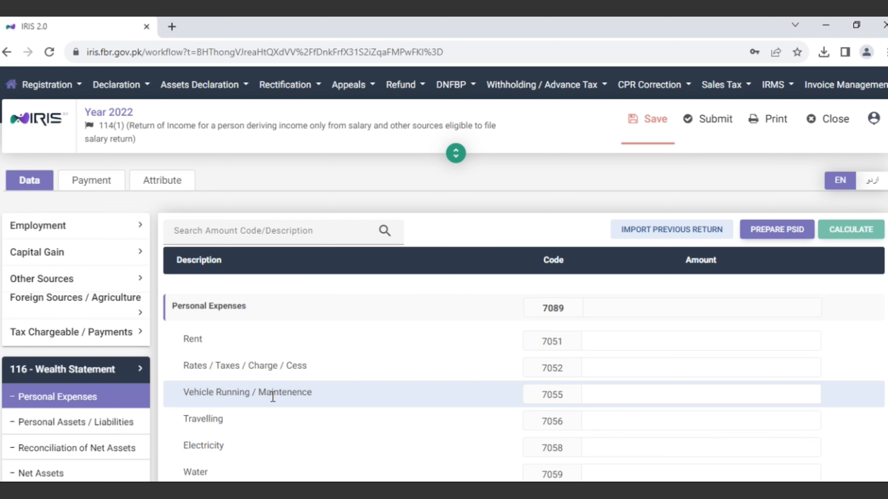
{"action": "scroll", "coordinate": [272, 397], "scroll_direction": "down", "scroll_amount": 4}
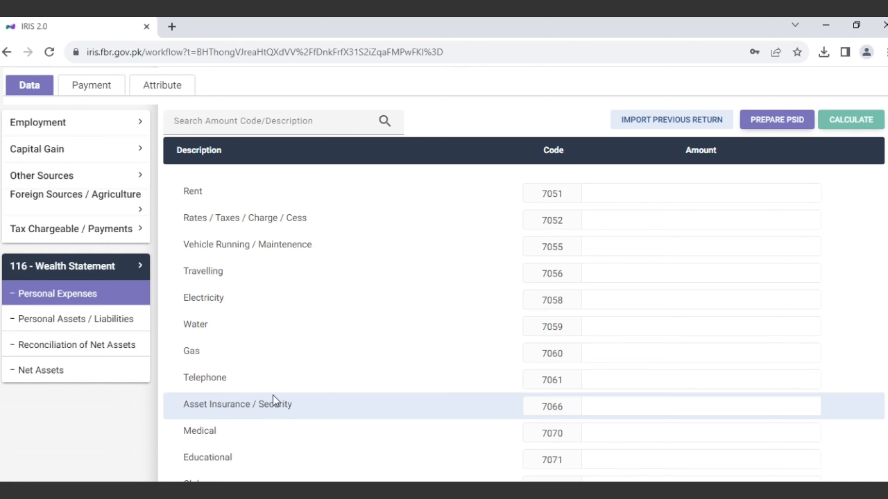
{"action": "scroll", "coordinate": [281, 432], "scroll_direction": "down", "scroll_amount": 3}
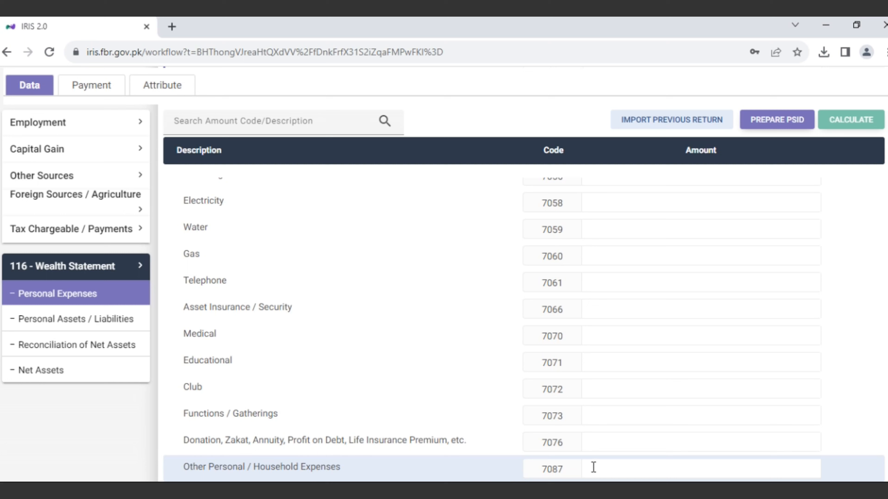
{"action": "left_click", "coordinate": [613, 467]}
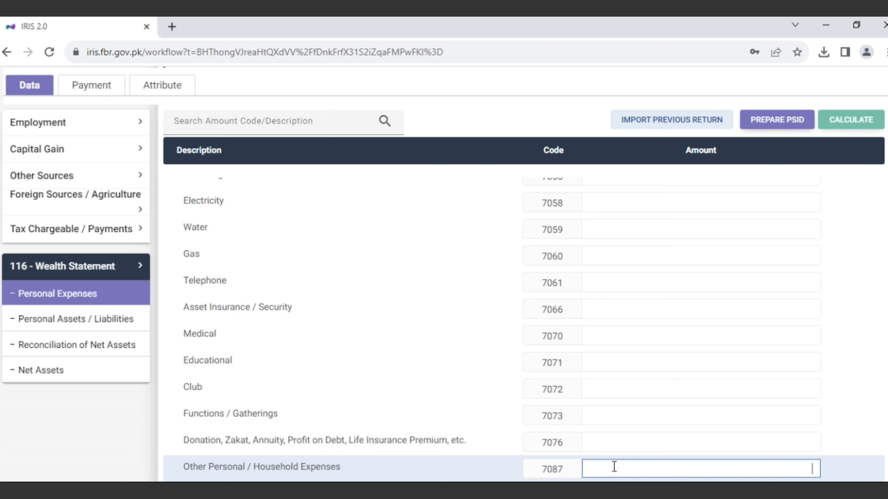
{"action": "type", "text": "1080000"}
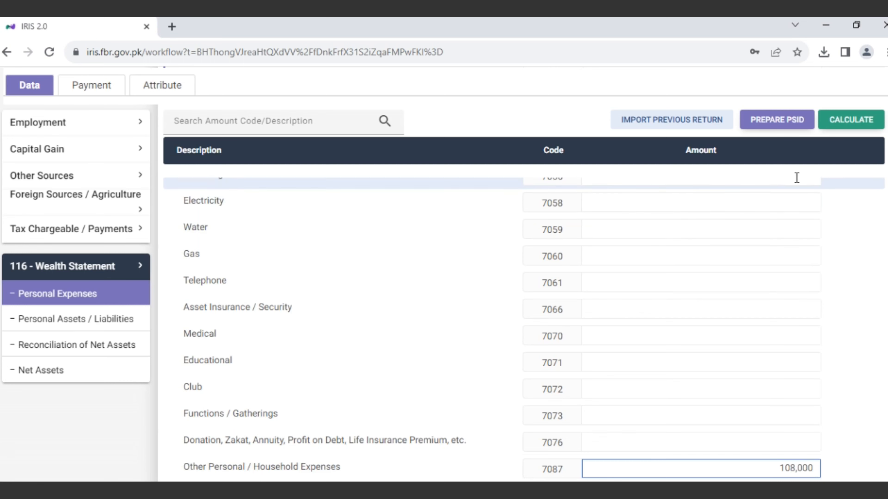
{"action": "left_click", "coordinate": [841, 126]}
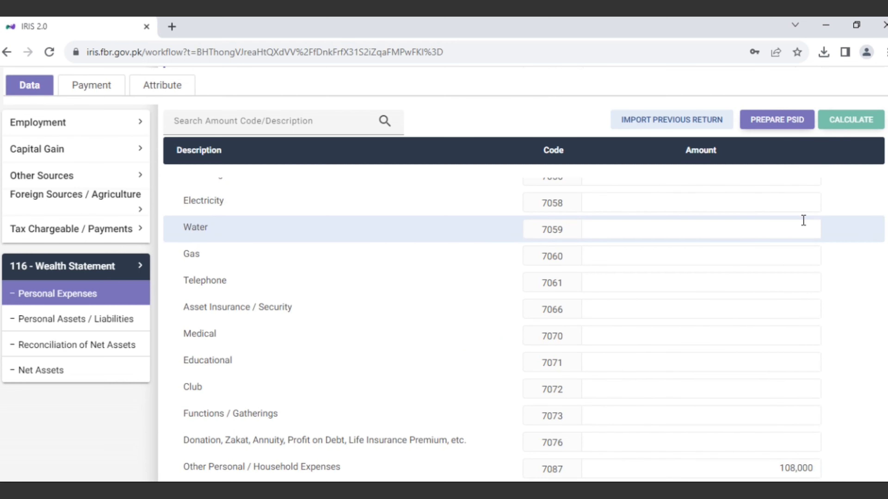
{"action": "scroll", "coordinate": [804, 220], "scroll_direction": "down", "scroll_amount": 3}
{"action": "scroll", "coordinate": [804, 220], "scroll_direction": "up", "scroll_amount": 6}
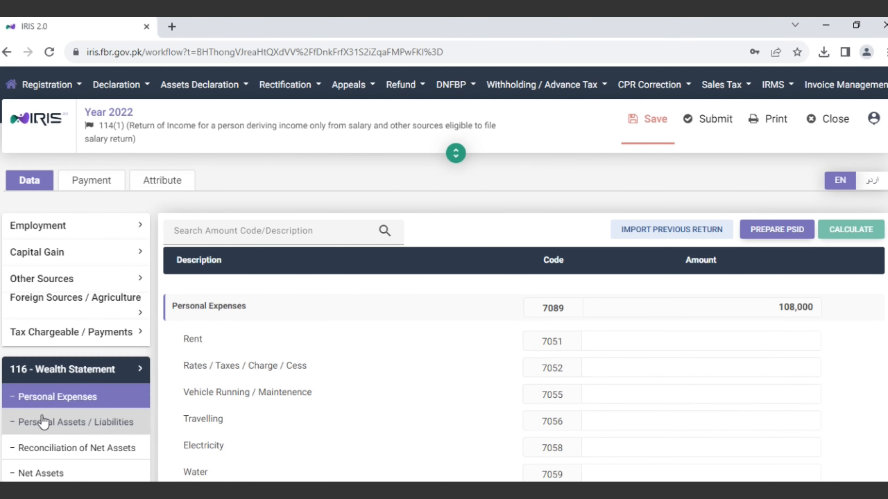
Open Personal Assets / Liabilities and scroll down to the Motor Vehicle (Non-Business) row.
{"action": "left_click", "coordinate": [37, 431]}
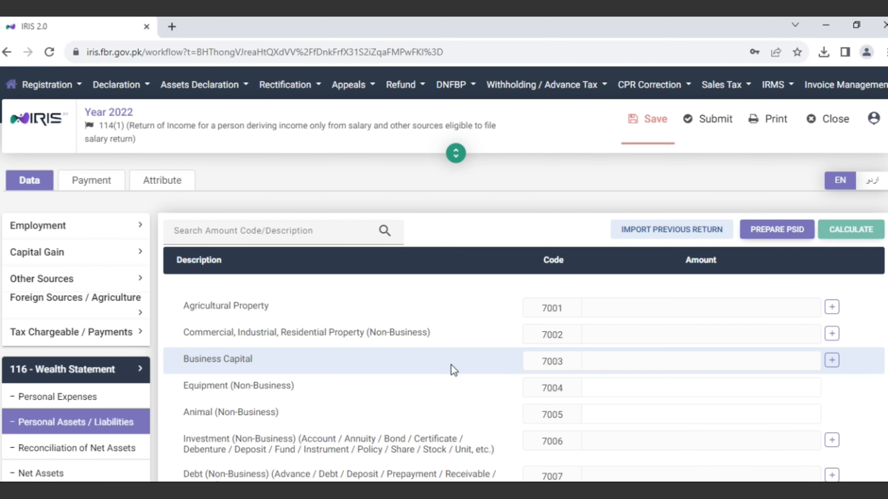
{"action": "scroll", "coordinate": [453, 369], "scroll_direction": "down", "scroll_amount": 5}
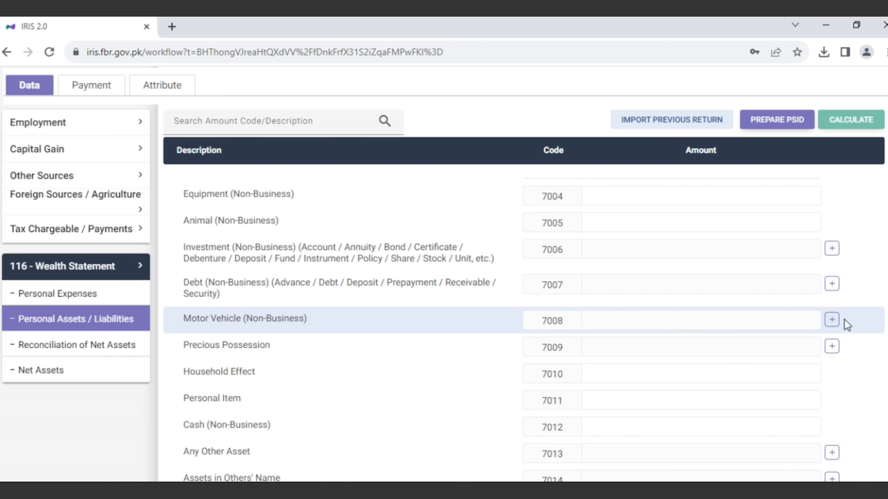
Add a non-business Motor Vehicle entry with its registration number and description 'Cultus'.
{"action": "left_click", "coordinate": [832, 320]}
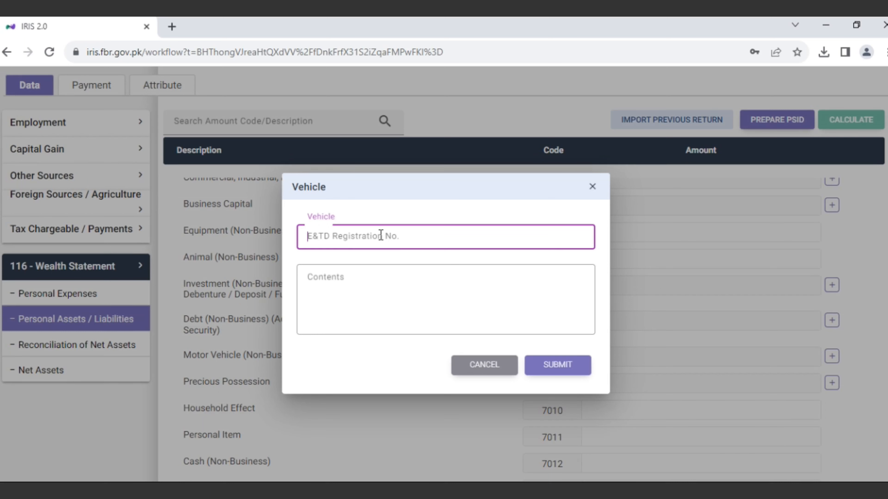
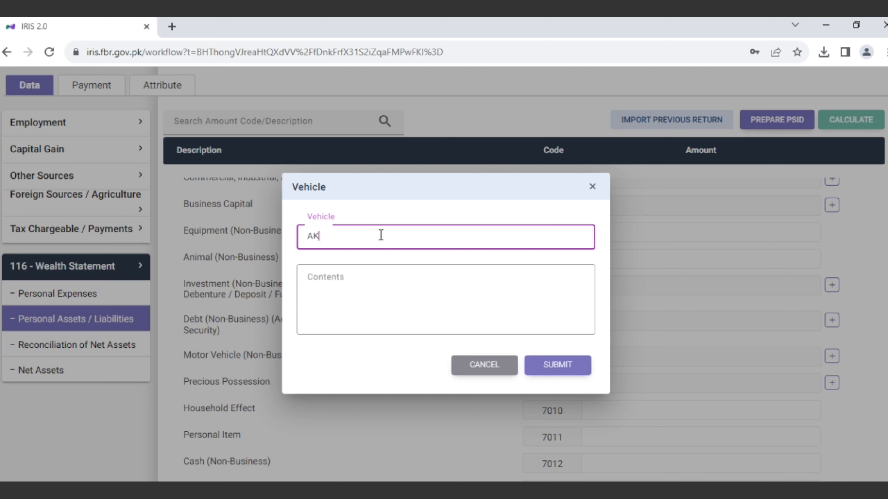
{"action": "left_click", "coordinate": [313, 276]}
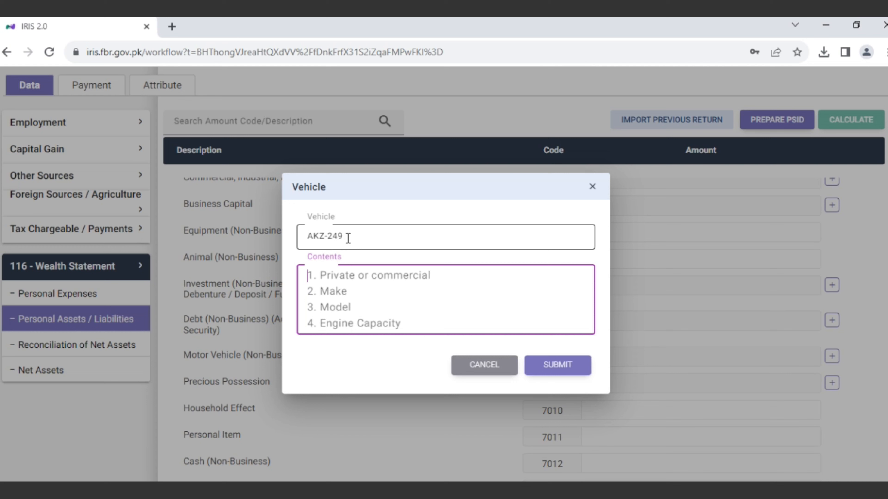
{"action": "type", "text": "Cultus"}
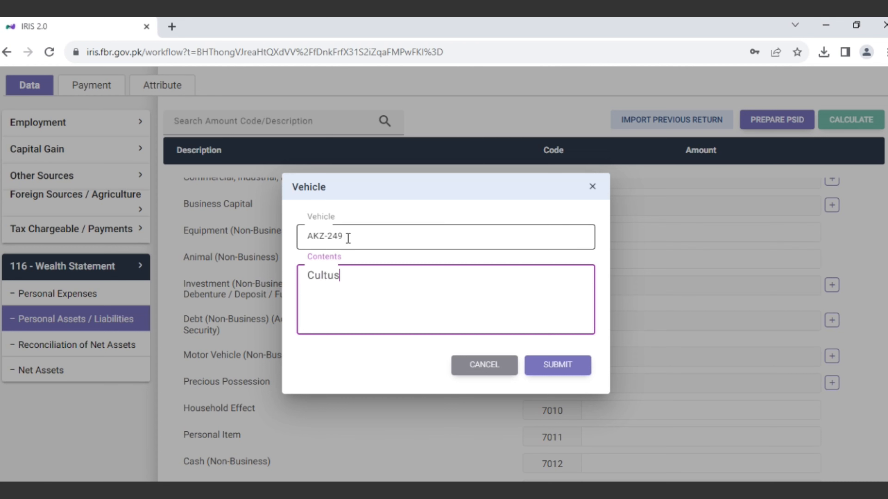
{"action": "left_click", "coordinate": [565, 365]}
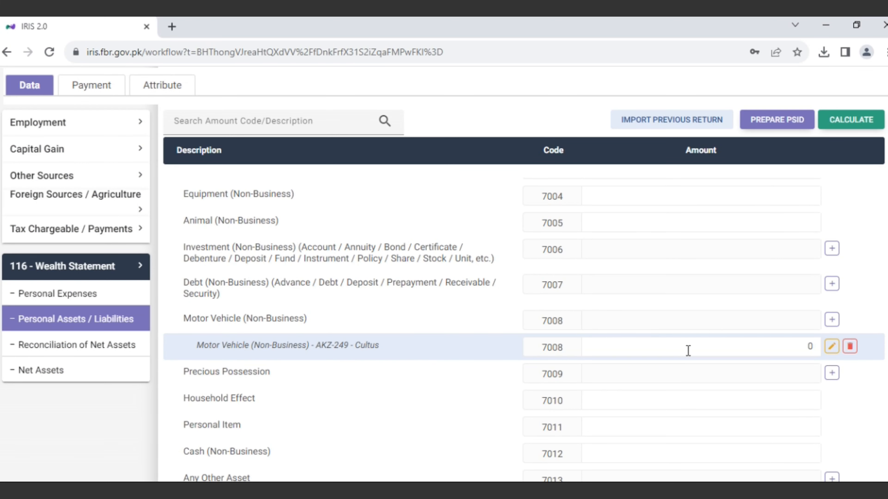
Set the Cultus car's amount to 800000 and recalculate the totals.
{"action": "left_click", "coordinate": [698, 349]}
{"action": "key", "text": "Delete"}
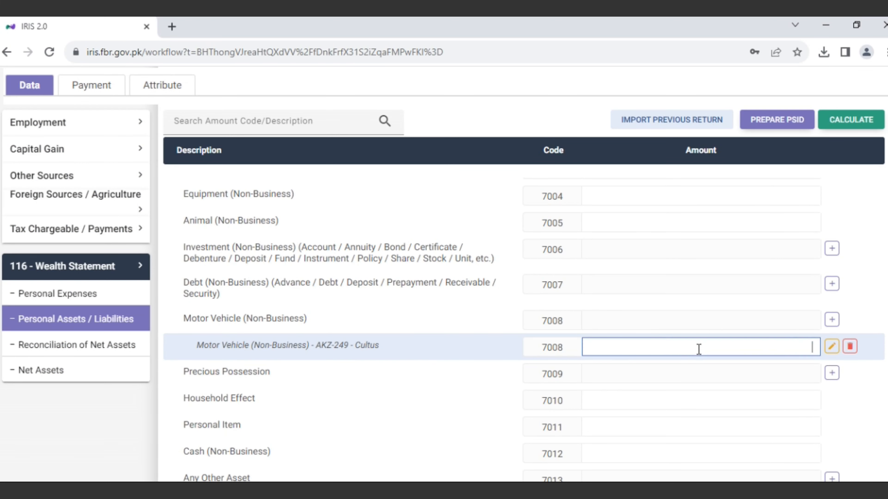
{"action": "type", "text": "8000000"}
{"action": "left_click", "coordinate": [852, 122]}
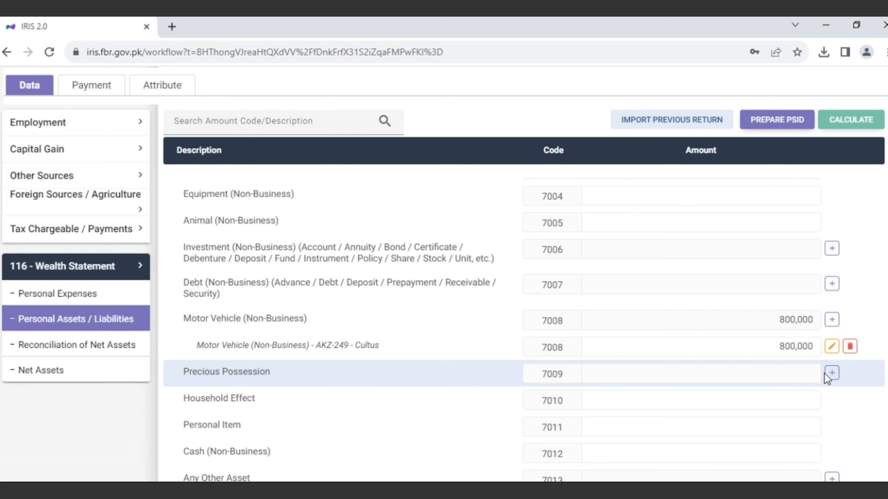
{"action": "left_click", "coordinate": [831, 373]}
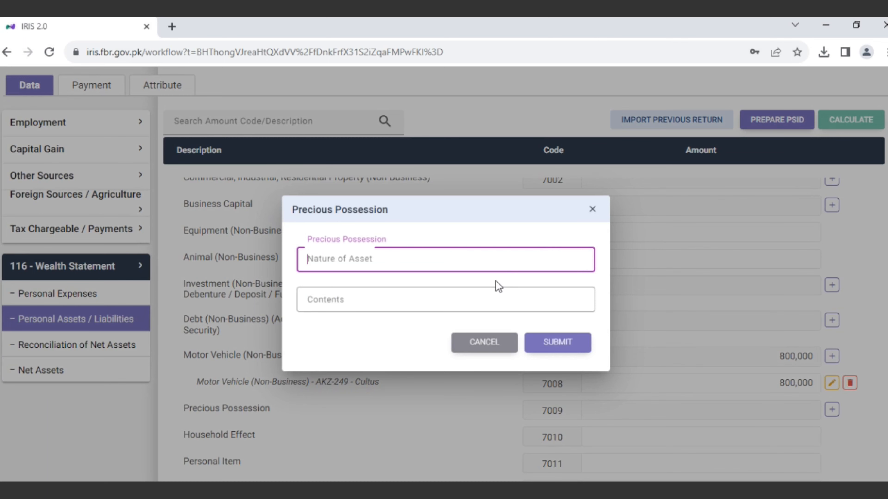
{"action": "left_click", "coordinate": [478, 349]}
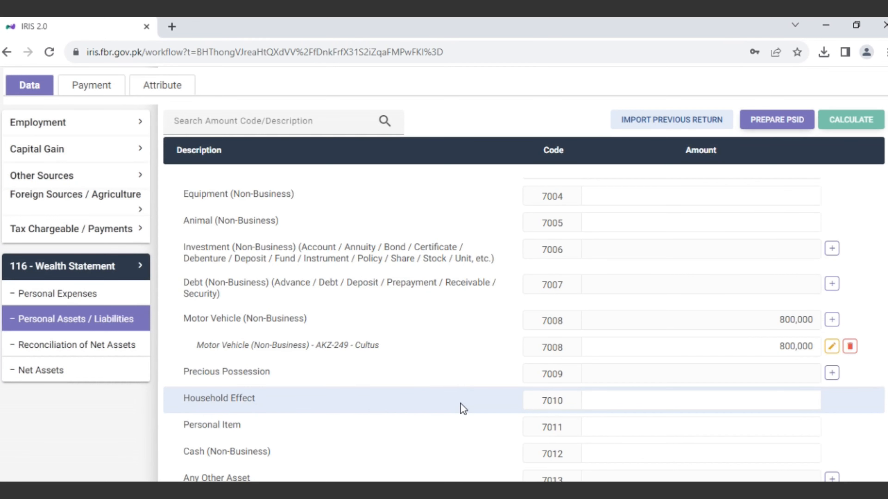
{"action": "left_click", "coordinate": [666, 399]}
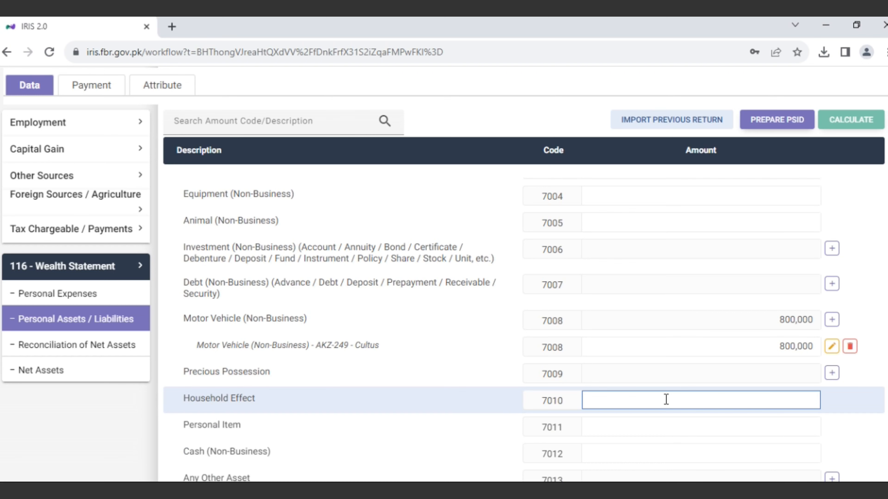
{"action": "scroll", "coordinate": [524, 332], "scroll_direction": "up", "scroll_amount": 5}
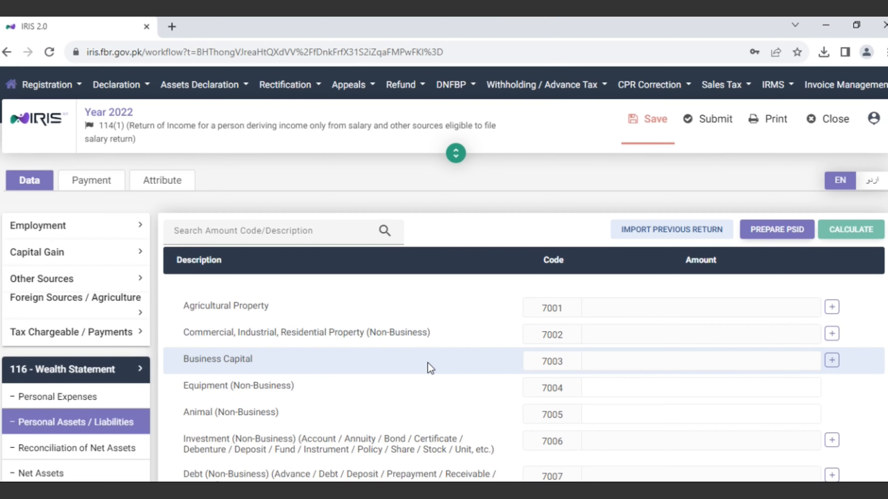
{"action": "scroll", "coordinate": [427, 362], "scroll_direction": "down", "scroll_amount": 5}
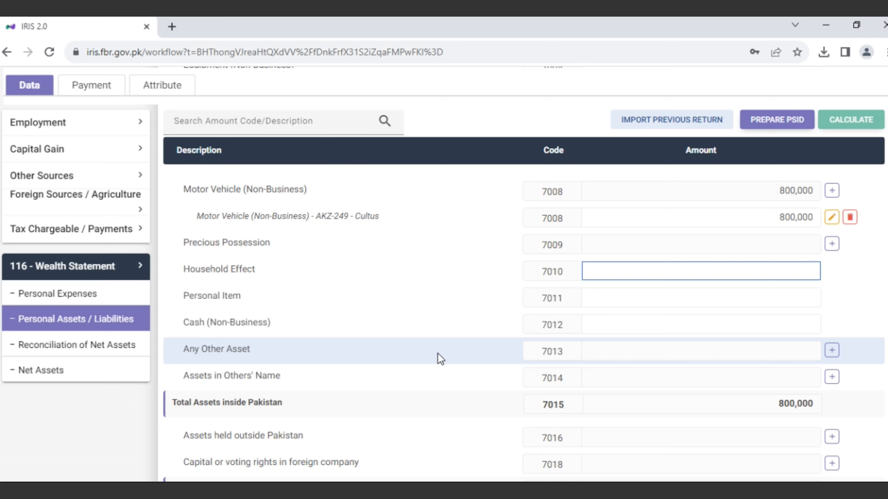
Enter 751,526 as Cash (Non-Business) and recalculate, giving 1,551,526 total assets in Pakistan.
{"action": "left_click", "coordinate": [663, 322]}
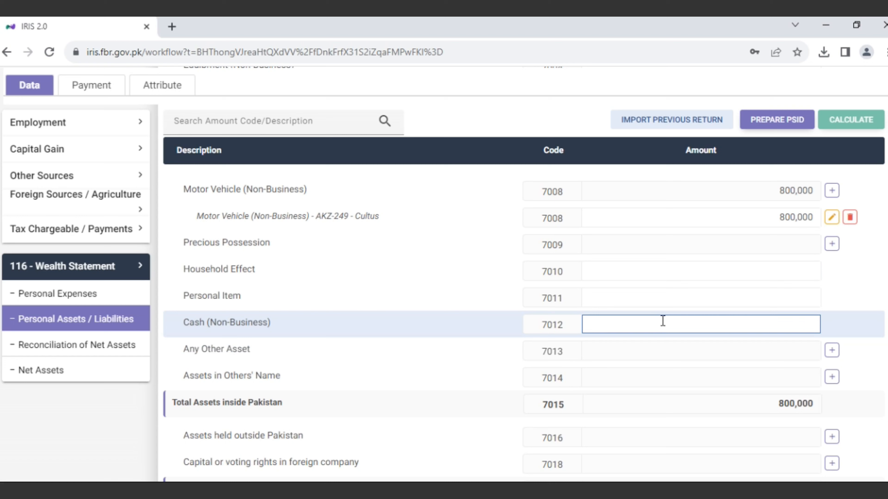
{"action": "type", "text": "751,526"}
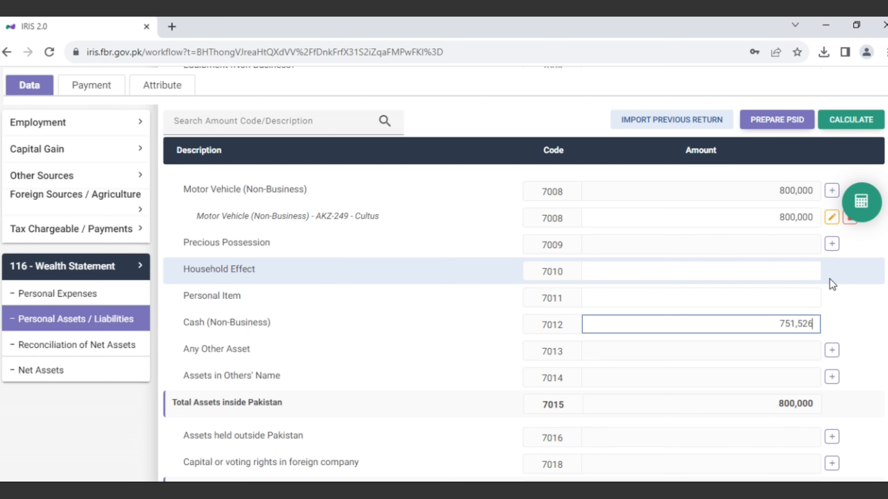
{"action": "left_click", "coordinate": [846, 123]}
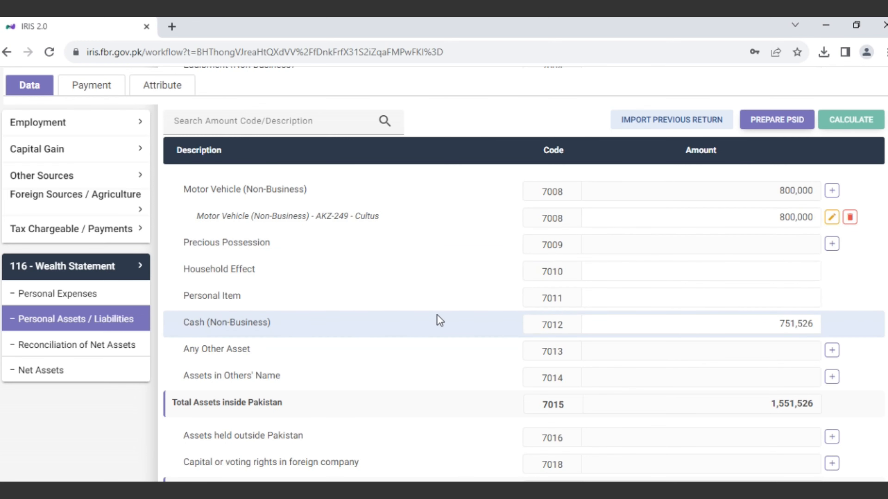
{"action": "scroll", "coordinate": [440, 321], "scroll_direction": "up", "scroll_amount": 8}
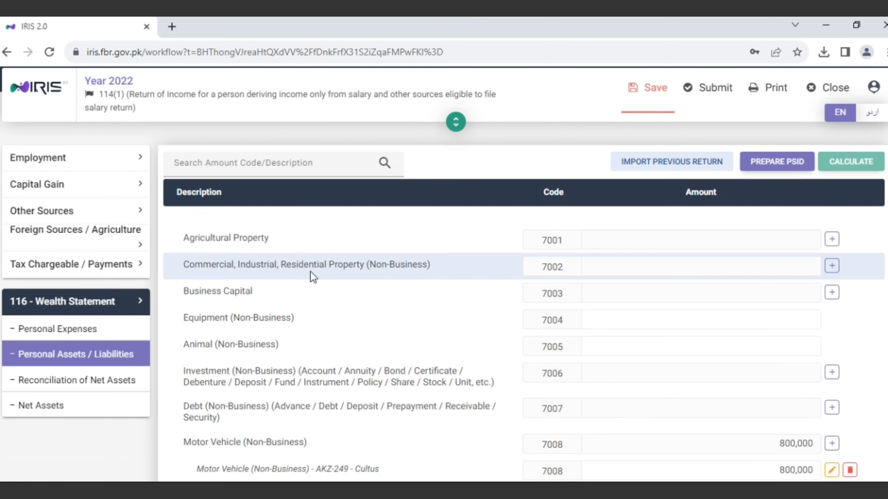
{"action": "left_click", "coordinate": [831, 267]}
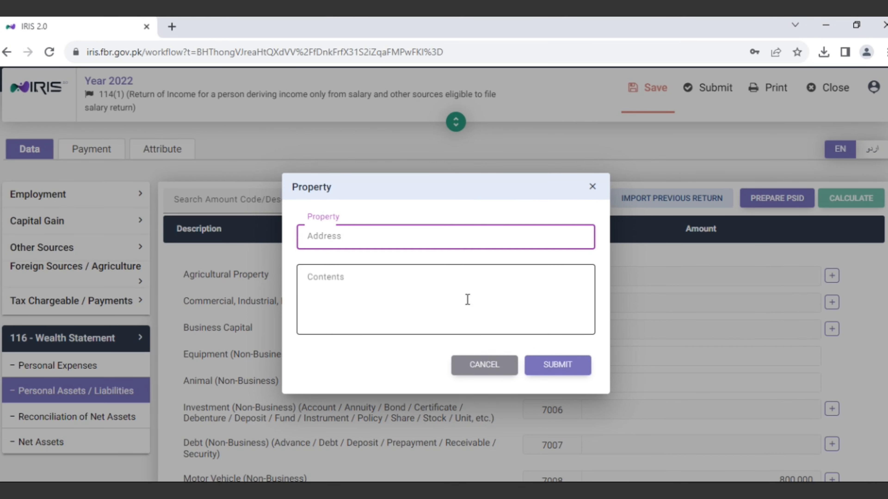
{"action": "left_click", "coordinate": [485, 368]}
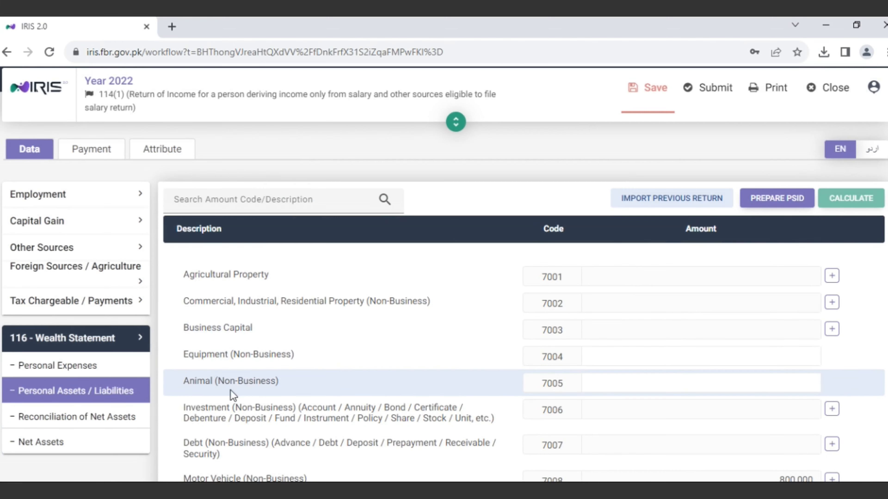
Check Net Assets Current Year, then bring up the Reconciliation of Net Assets schedule.
{"action": "scroll", "coordinate": [226, 410], "scroll_direction": "down", "scroll_amount": 5}
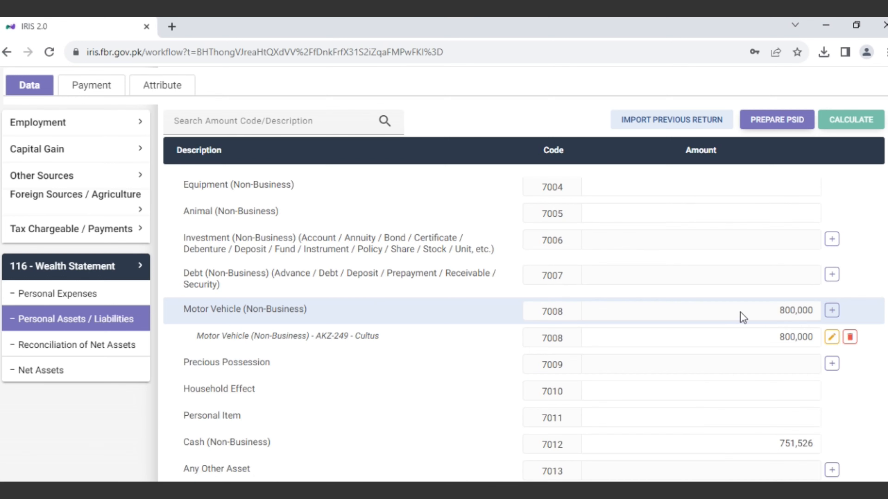
{"action": "scroll", "coordinate": [685, 422], "scroll_direction": "down", "scroll_amount": 5}
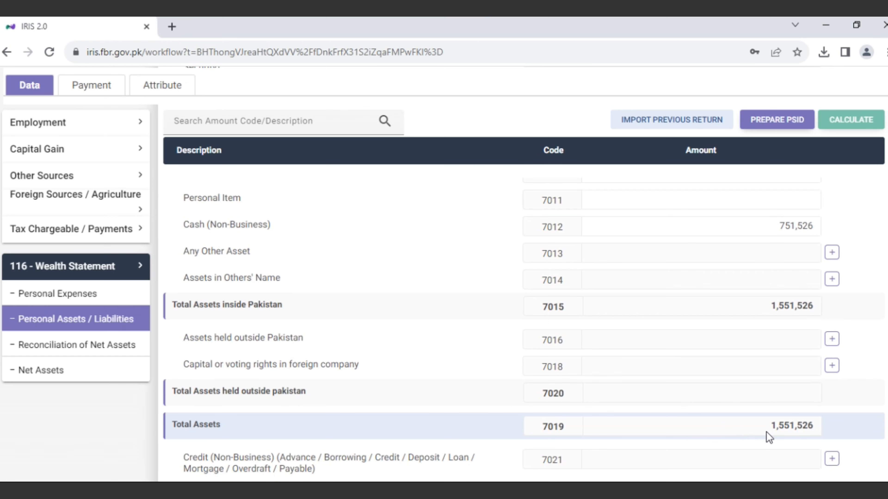
{"action": "scroll", "coordinate": [769, 437], "scroll_direction": "down", "scroll_amount": 3}
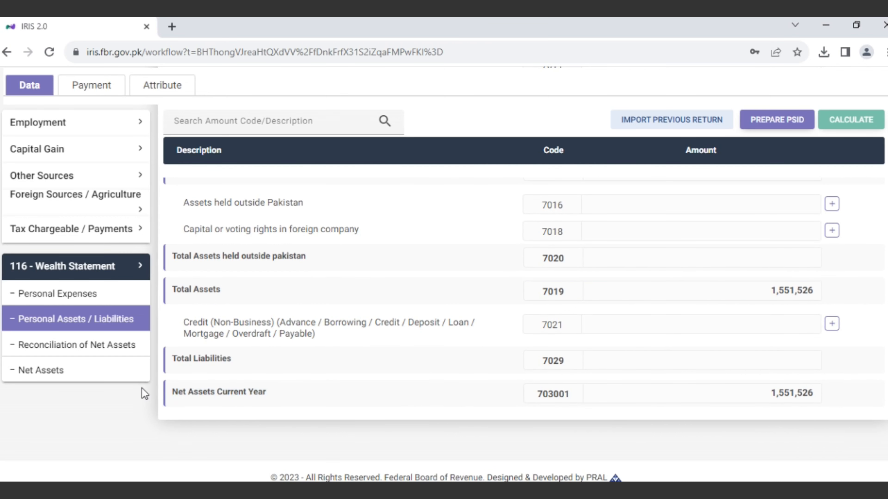
{"action": "left_click", "coordinate": [84, 346]}
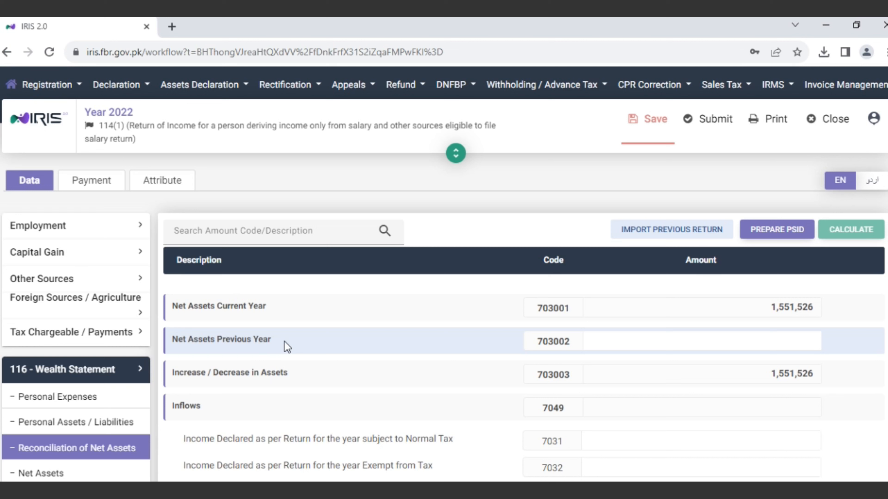
Enter 1,237,287 as Net Assets Previous Year (703002) and recalculate to get a 314,239 increase.
{"action": "left_click", "coordinate": [743, 340]}
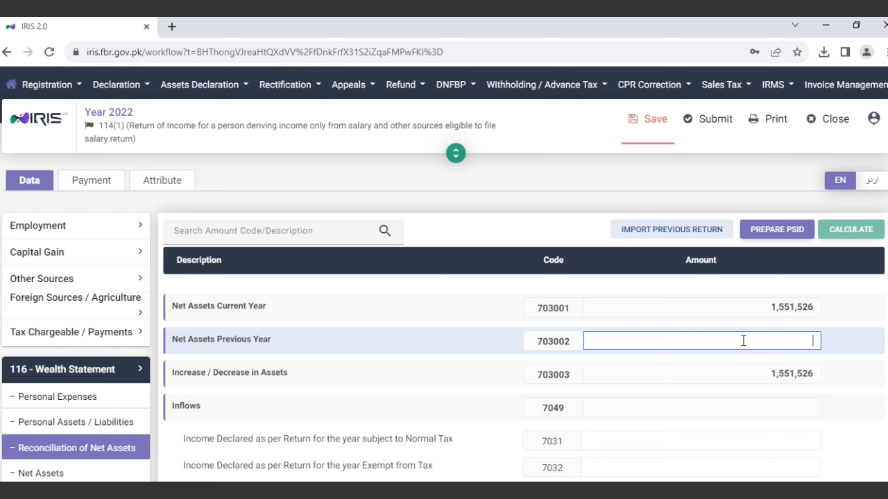
{"action": "type", "text": "1,237,"}
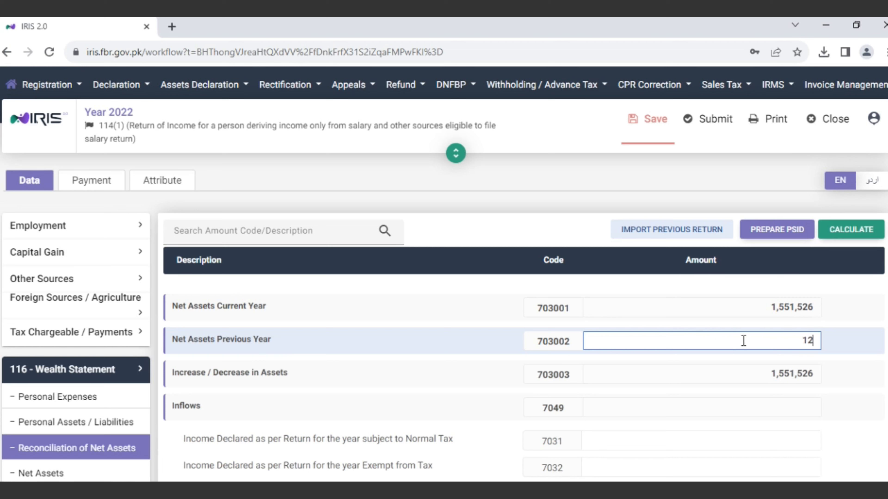
{"action": "type", "text": "287"}
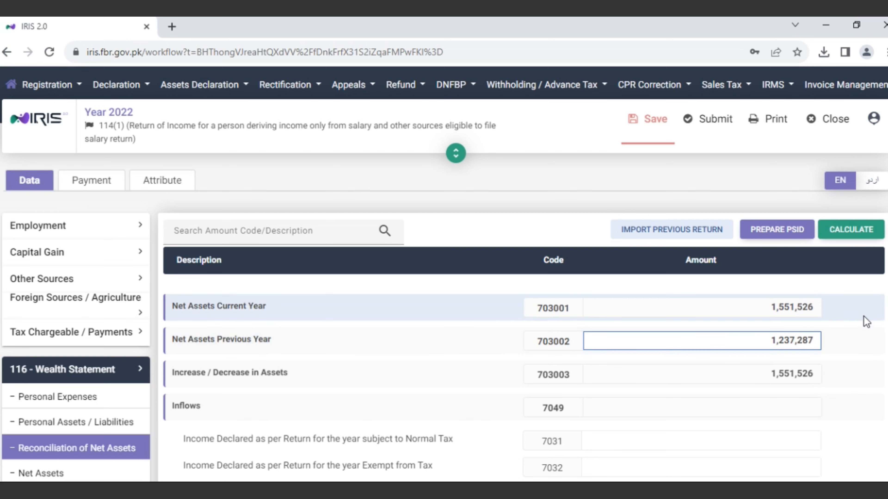
{"action": "left_click", "coordinate": [849, 230]}
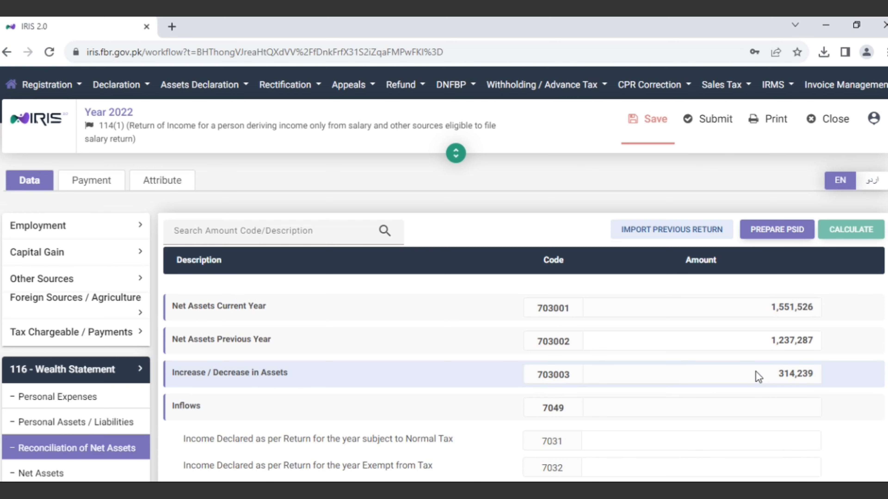
{"action": "scroll", "coordinate": [757, 376], "scroll_direction": "down", "scroll_amount": 3}
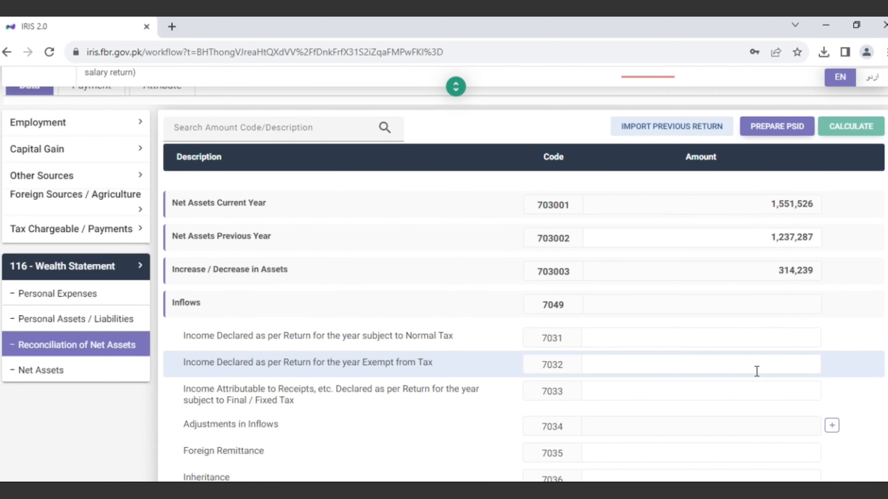
{"action": "scroll", "coordinate": [757, 371], "scroll_direction": "down", "scroll_amount": 7}
{"action": "scroll", "coordinate": [757, 376], "scroll_direction": "down", "scroll_amount": 3}
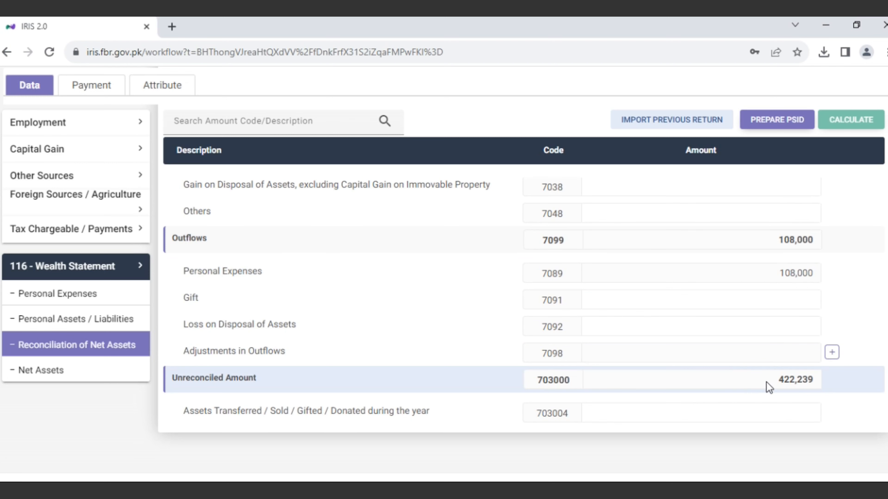
{"action": "scroll", "coordinate": [766, 381], "scroll_direction": "up", "scroll_amount": 8}
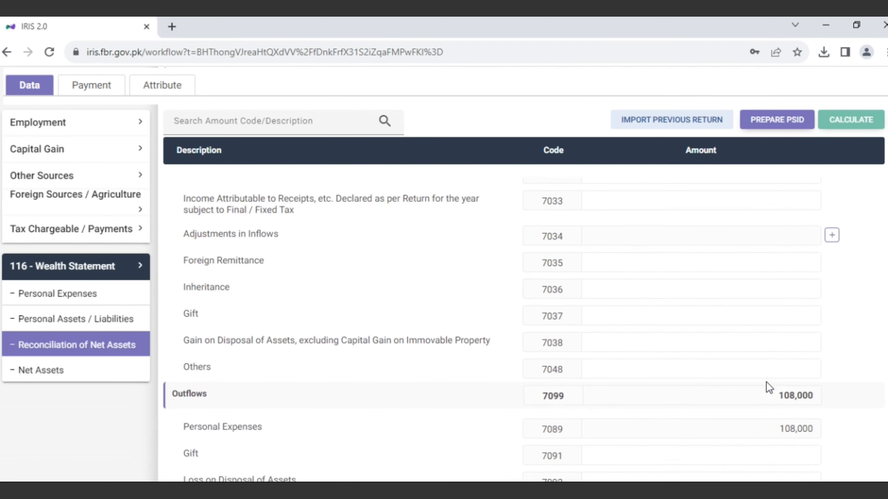
{"action": "scroll", "coordinate": [766, 382], "scroll_direction": "up", "scroll_amount": 2}
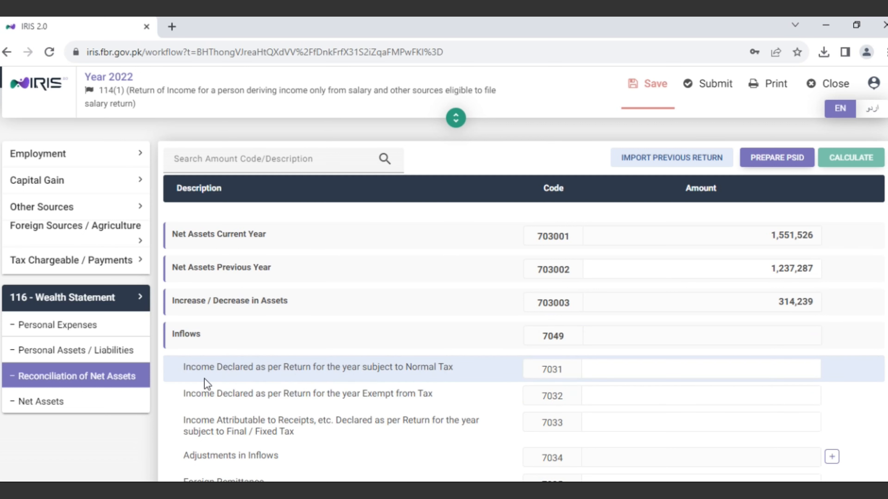
{"action": "left_click", "coordinate": [666, 364]}
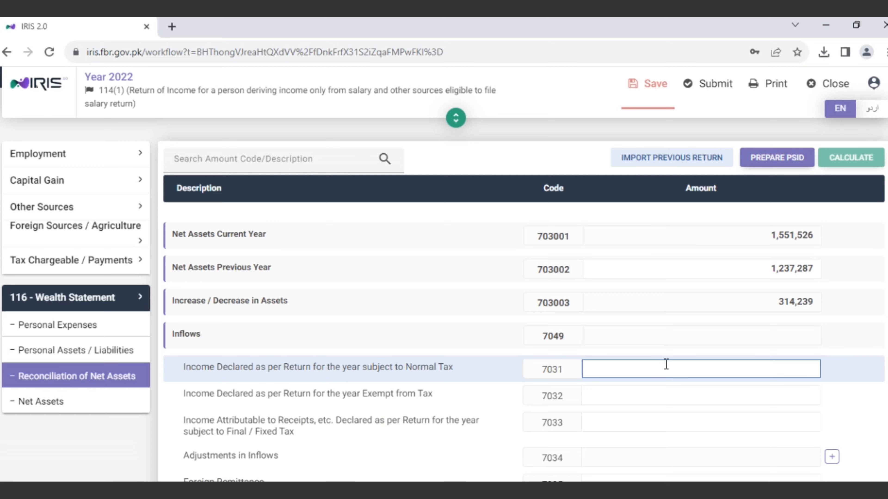
{"action": "scroll", "coordinate": [366, 317], "scroll_direction": "up", "scroll_amount": 2}
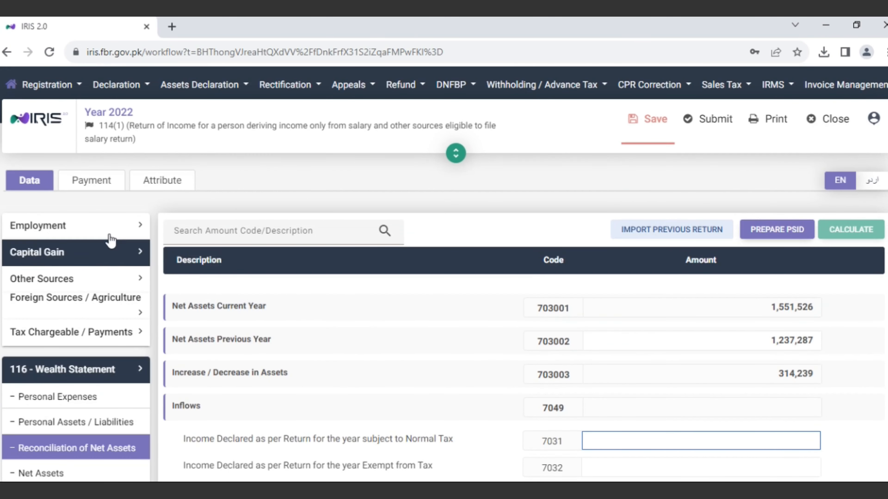
{"action": "left_click", "coordinate": [70, 233]}
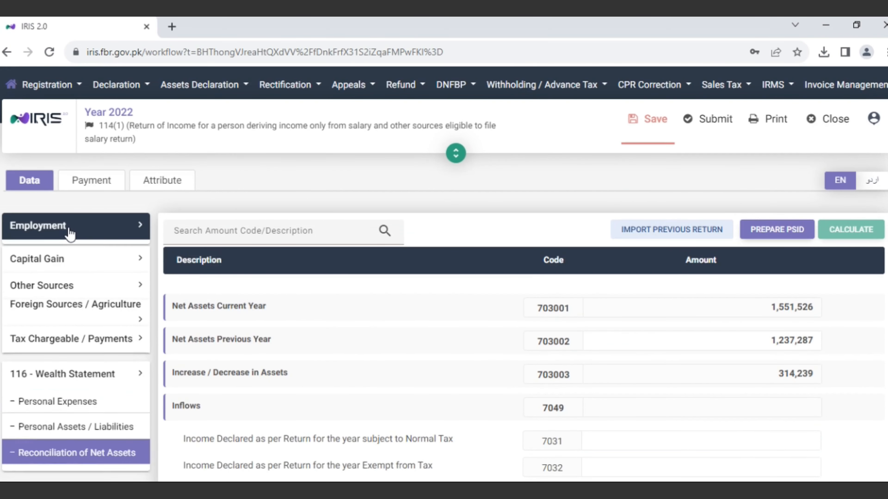
{"action": "left_click_drag", "start_coordinate": [17, 252], "coordinate": [32, 254]}
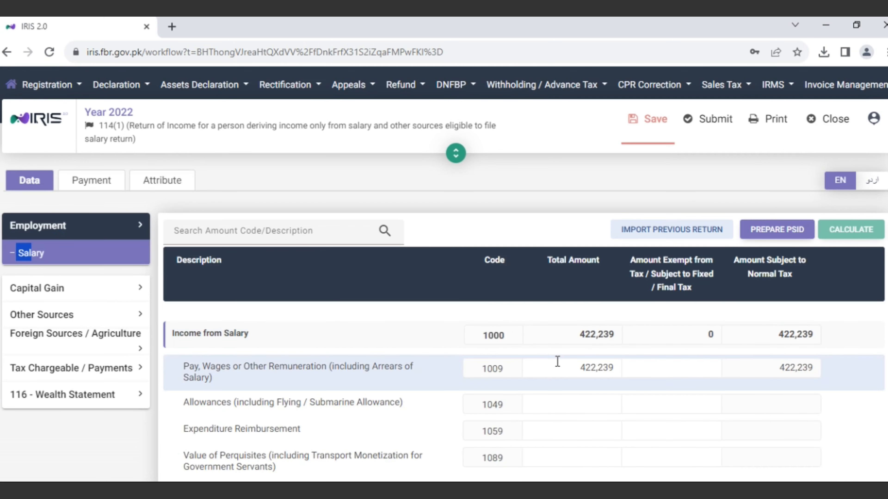
{"action": "left_click", "coordinate": [73, 399]}
{"action": "scroll", "coordinate": [73, 399], "scroll_direction": "down", "scroll_amount": 3}
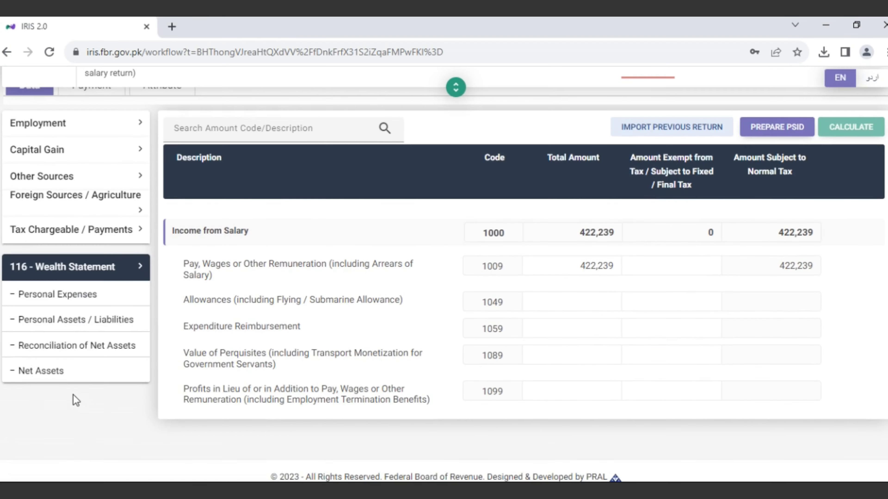
{"action": "left_click", "coordinate": [102, 352]}
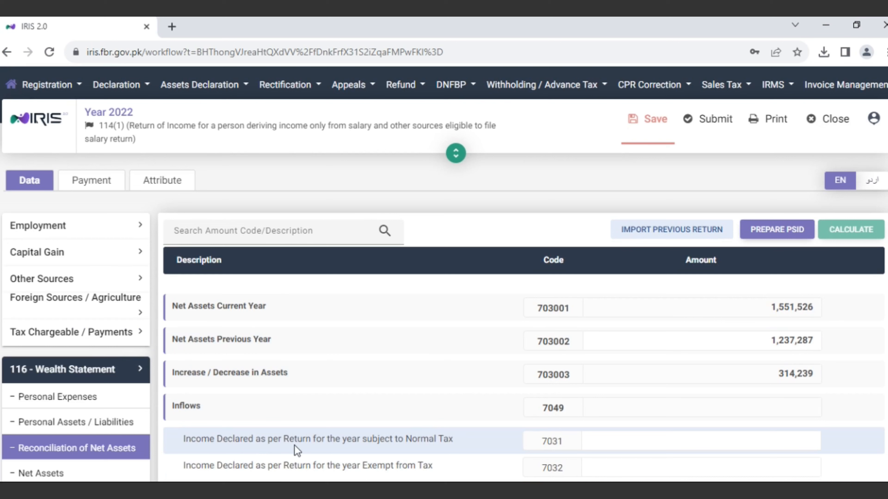
Enter 422,239 in the 7031 income field and recalculate, bringing the unreconciled amount to 0.
{"action": "left_click", "coordinate": [661, 441]}
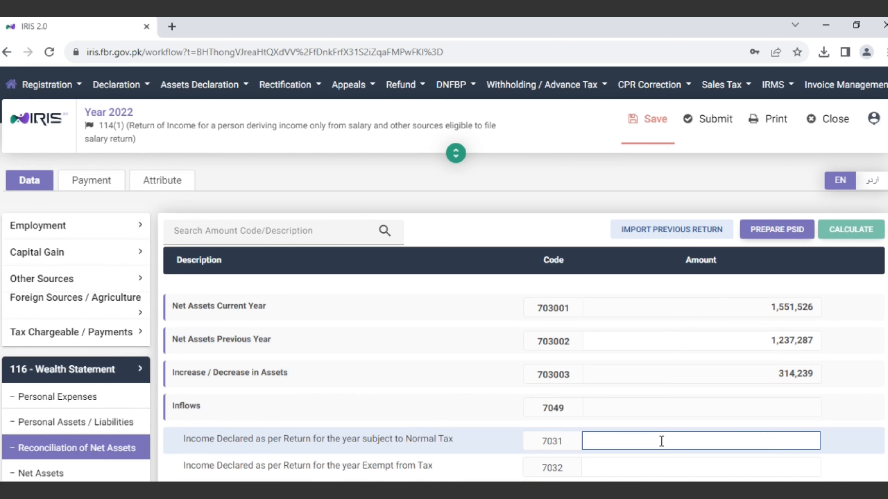
{"action": "type", "text": "4"}
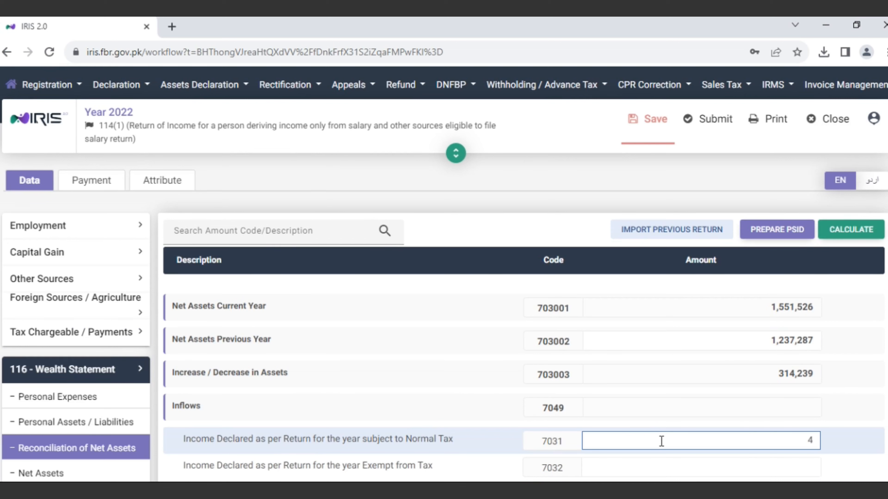
{"action": "type", "text": "22,239"}
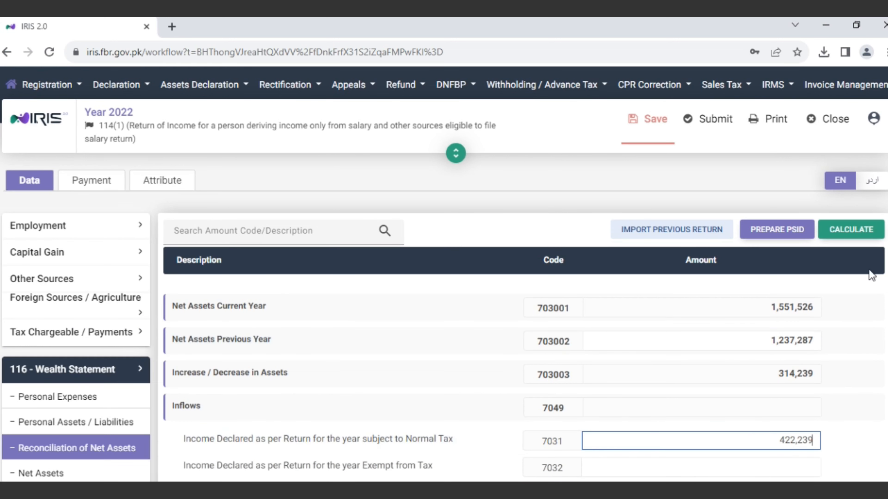
{"action": "left_click", "coordinate": [846, 237]}
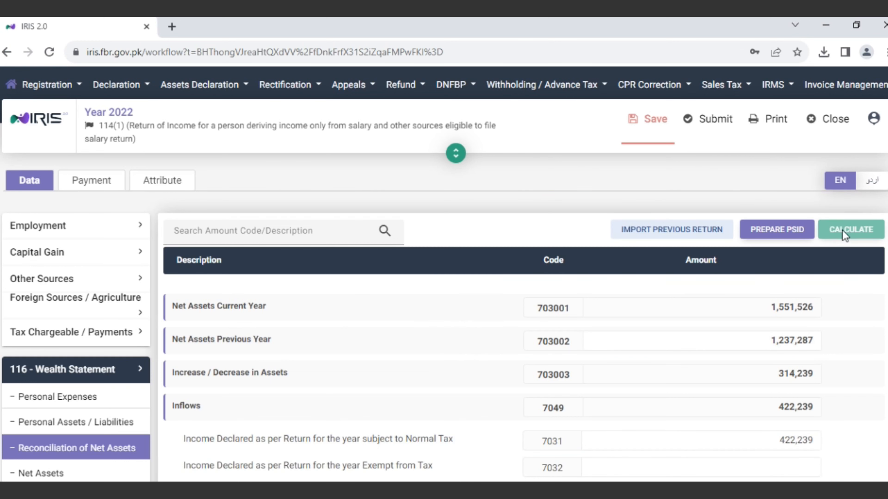
{"action": "scroll", "coordinate": [701, 335], "scroll_direction": "down", "scroll_amount": 10}
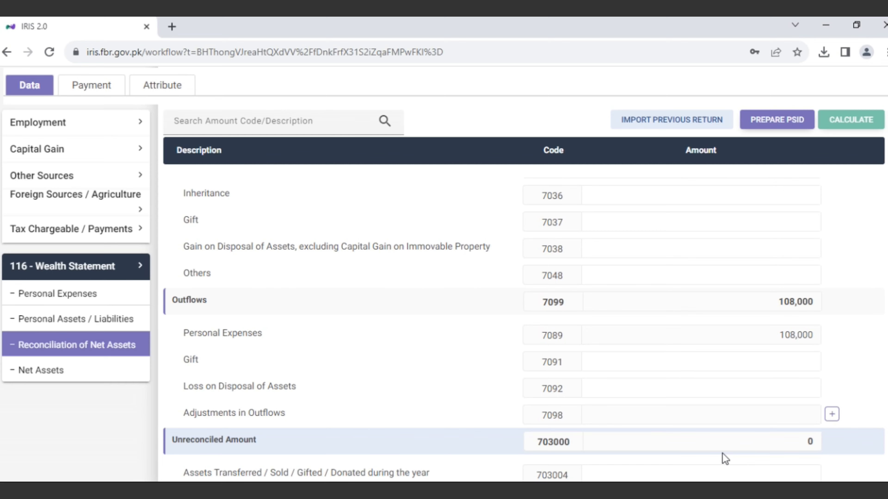
{"action": "scroll", "coordinate": [662, 302], "scroll_direction": "up", "scroll_amount": 10}
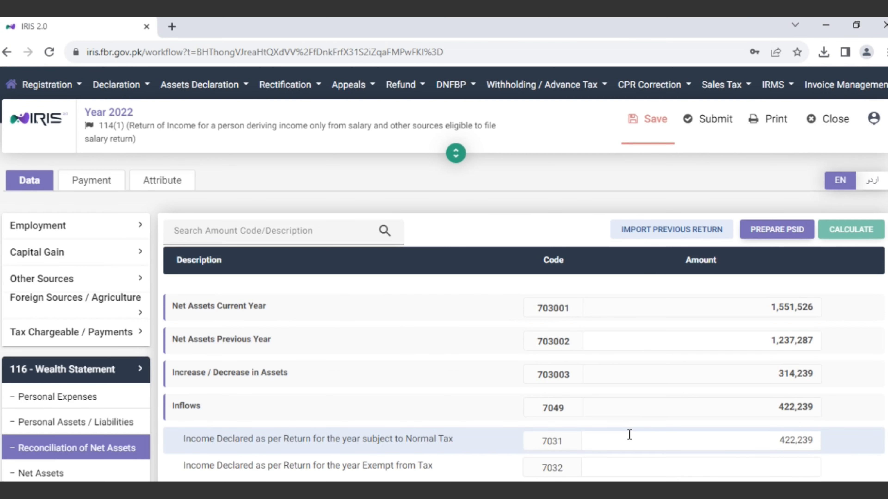
{"action": "scroll", "coordinate": [629, 435], "scroll_direction": "down", "scroll_amount": 10}
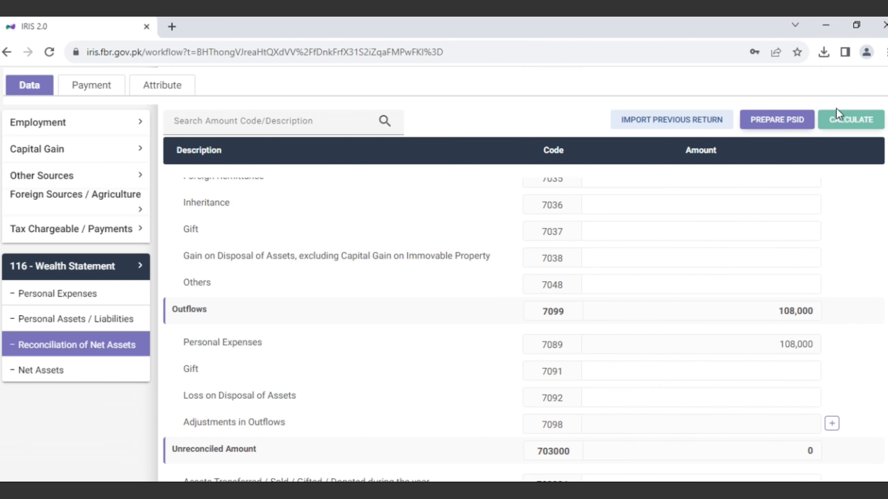
{"action": "scroll", "coordinate": [750, 168], "scroll_direction": "up", "scroll_amount": 10}
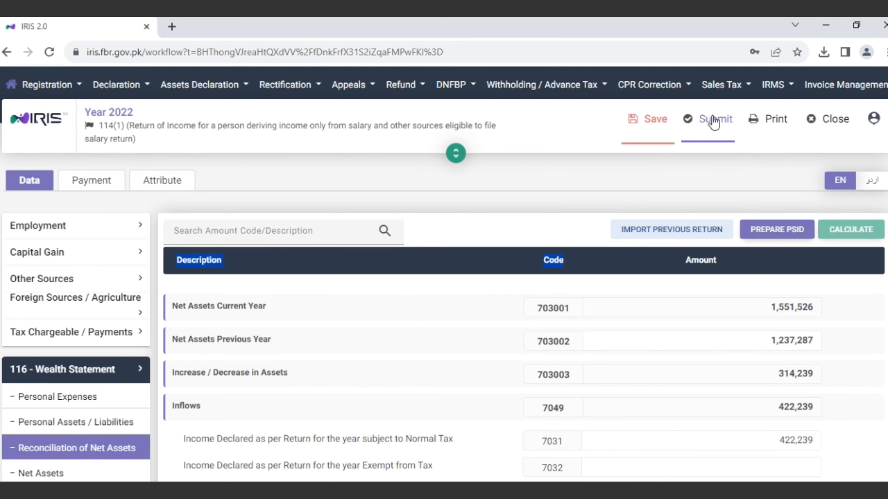
{"action": "scroll", "coordinate": [420, 354], "scroll_direction": "down", "scroll_amount": 6}
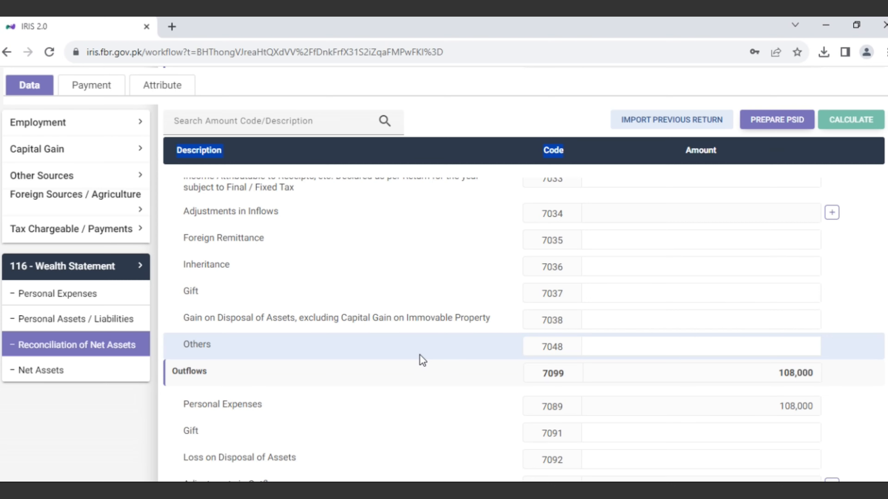
{"action": "scroll", "coordinate": [423, 360], "scroll_direction": "down", "scroll_amount": 4}
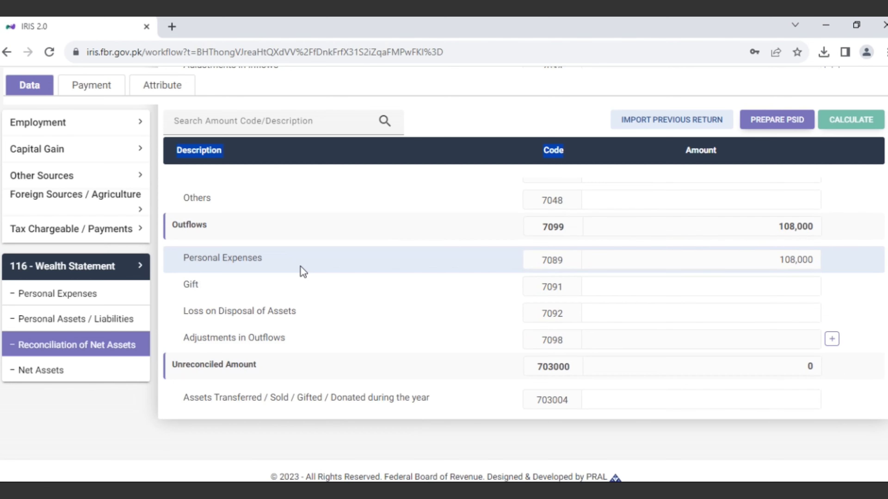
{"action": "scroll", "coordinate": [302, 271], "scroll_direction": "up", "scroll_amount": 10}
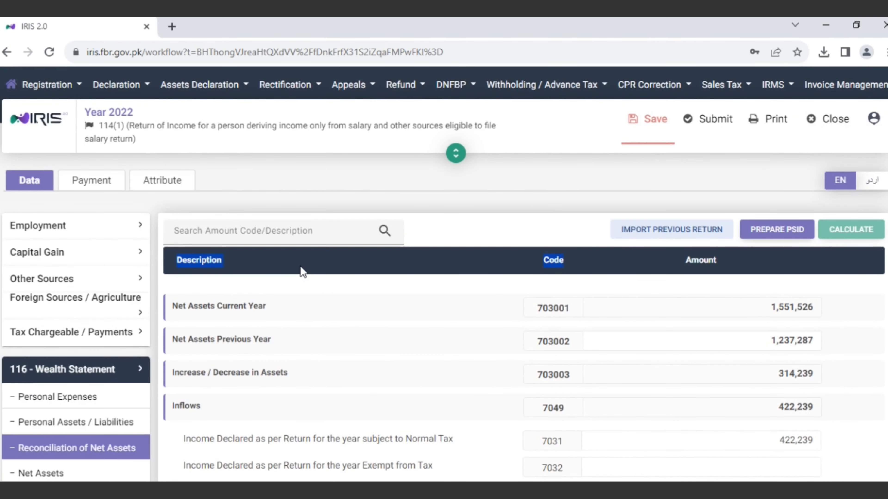